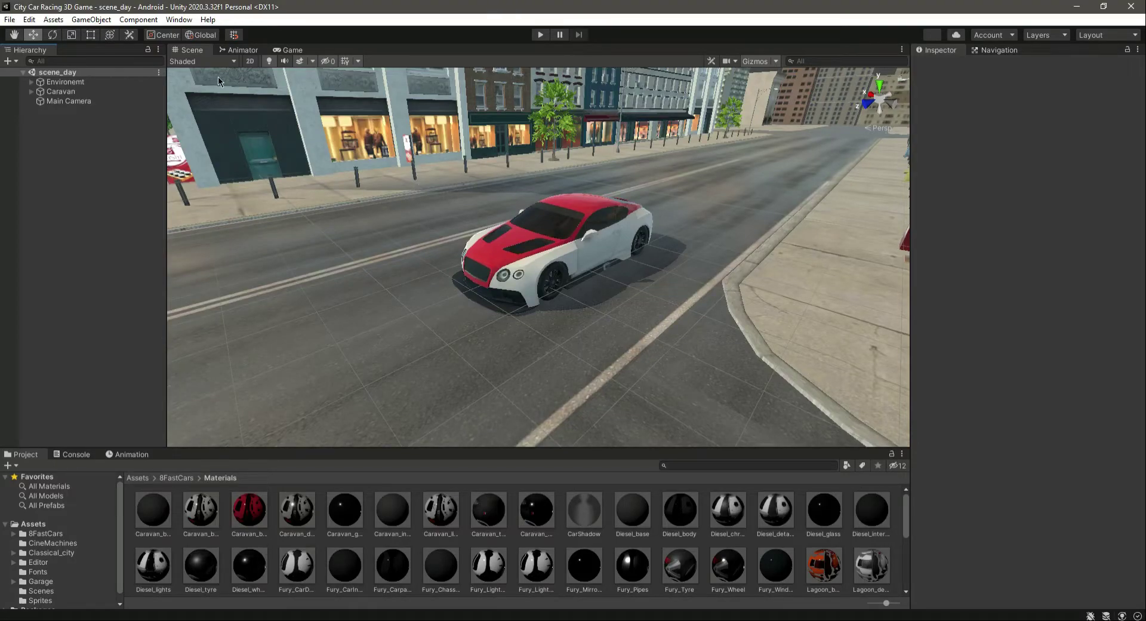
- Expand Caravan, select its four wheels and test-lift them above the car, then undo
{"action": "left_click", "coordinate": [33, 92]}
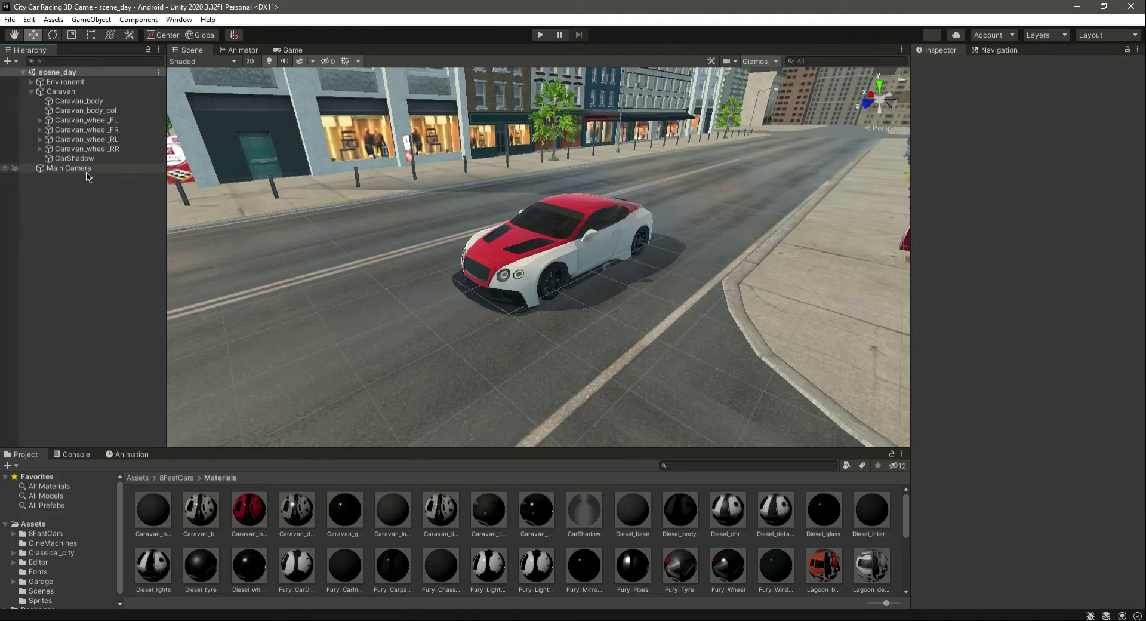
{"action": "left_click", "coordinate": [125, 120]}
{"action": "left_click", "coordinate": [130, 131], "text": "ctrl"}
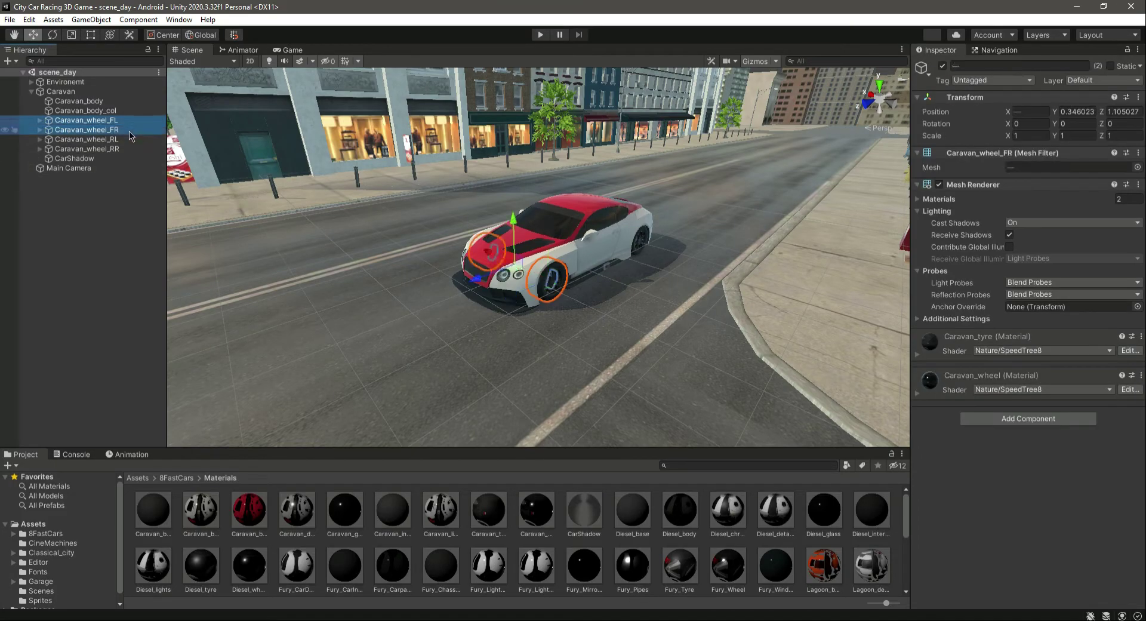
{"action": "left_click", "coordinate": [114, 139], "text": "ctrl"}
{"action": "left_click", "coordinate": [114, 149], "text": "ctrl"}
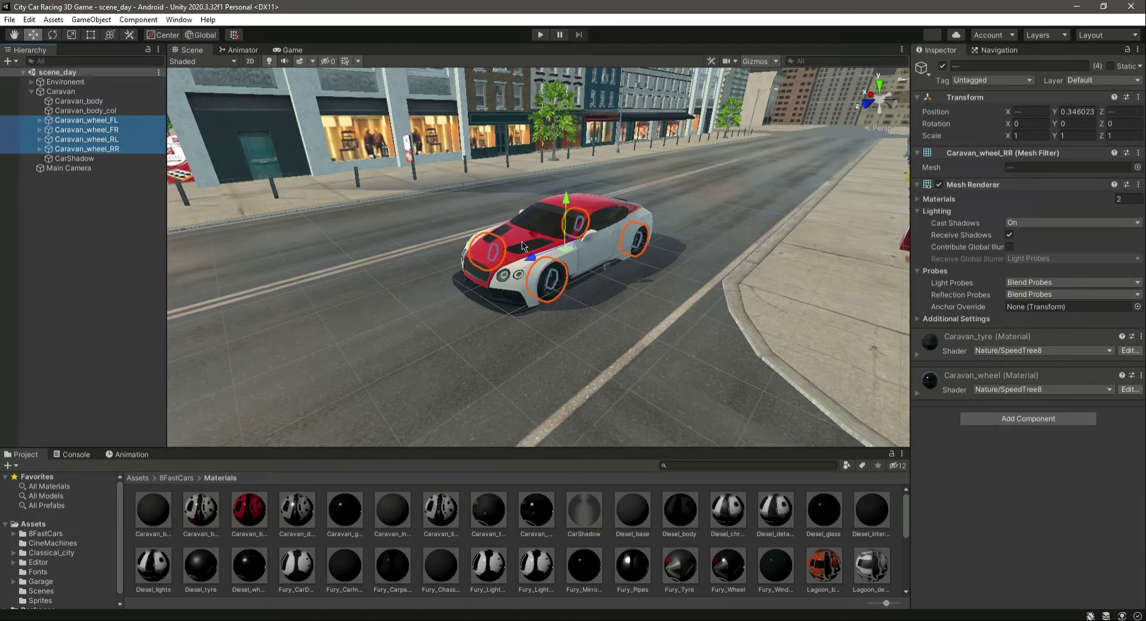
{"action": "left_click_drag", "start_coordinate": [567, 200], "coordinate": [555, 101]}
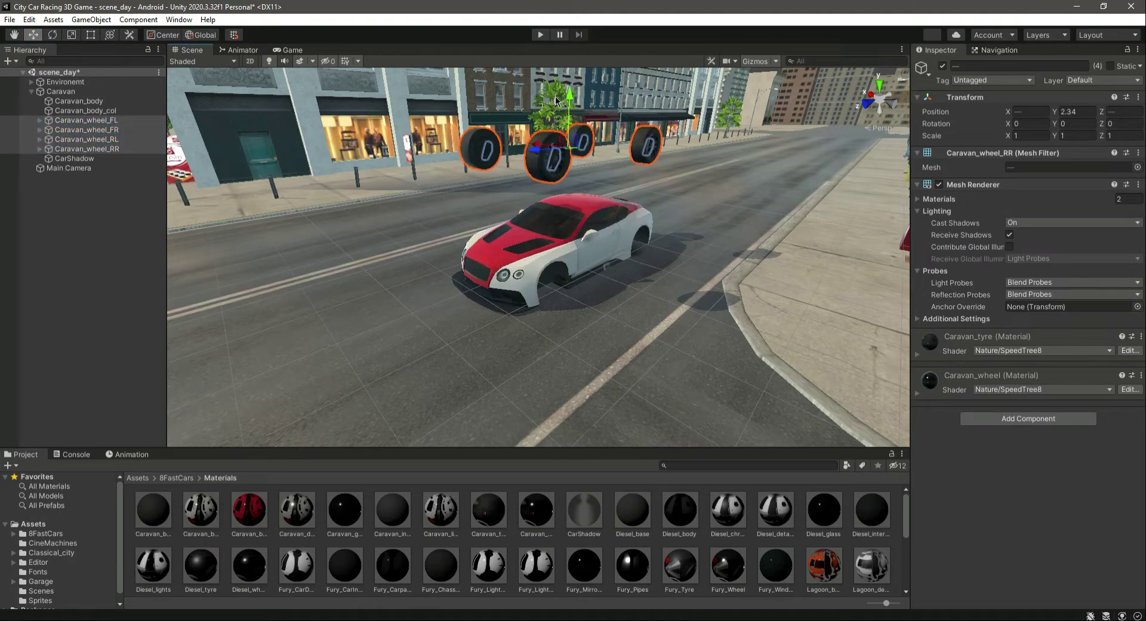
{"action": "key", "text": "ctrl+z"}
{"action": "left_click", "coordinate": [84, 201]}
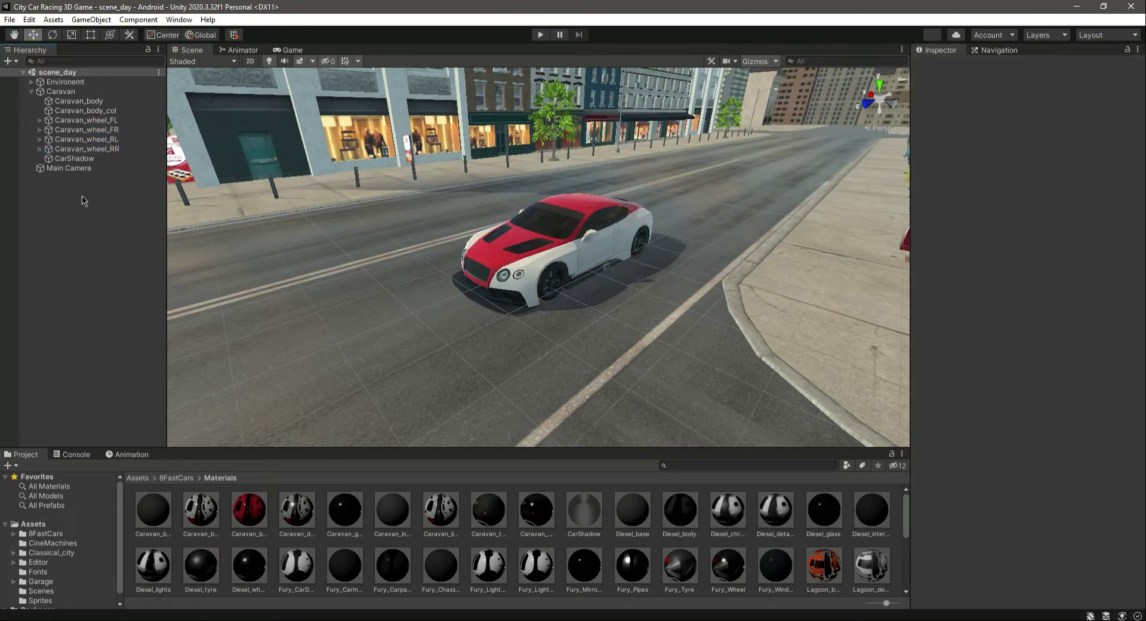
- Inspect the rear-right wheel's Caravan_wheelbrake_RR part, then collapse Caravan's child list
{"action": "left_click", "coordinate": [40, 149]}
{"action": "left_click", "coordinate": [98, 159]}
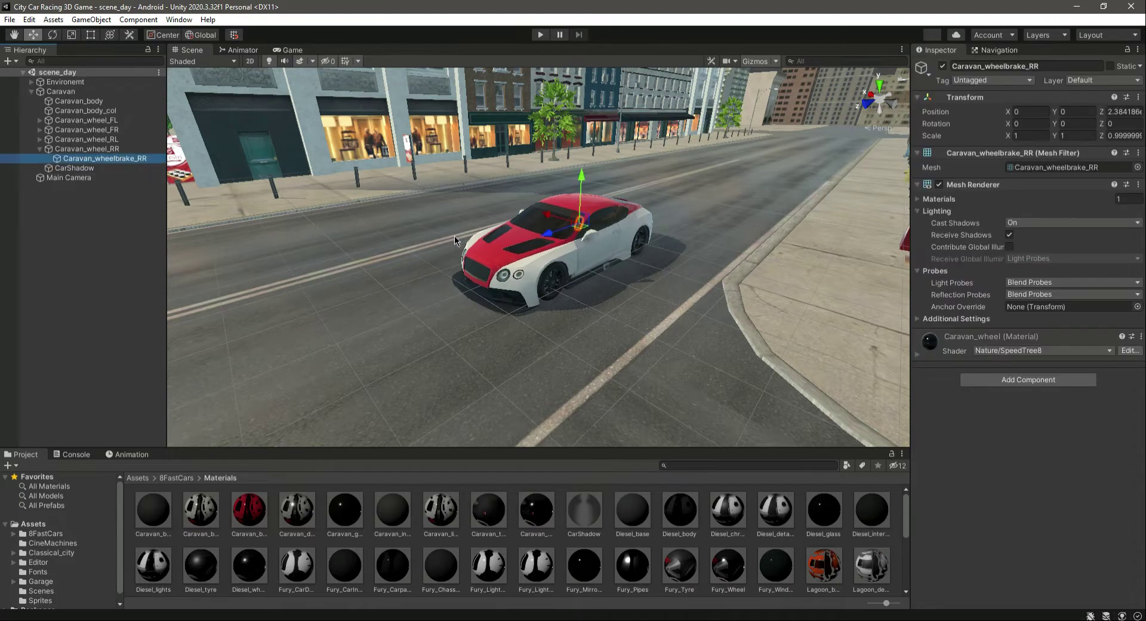
{"action": "left_click", "coordinate": [39, 149]}
{"action": "left_click", "coordinate": [110, 225]}
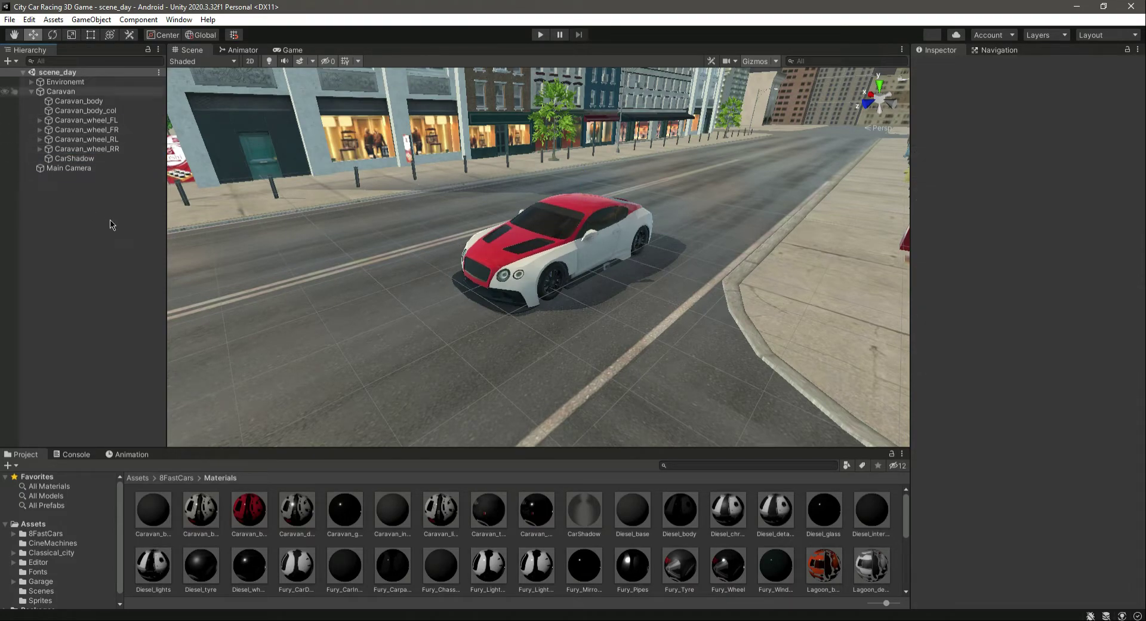
{"action": "left_click", "coordinate": [31, 92]}
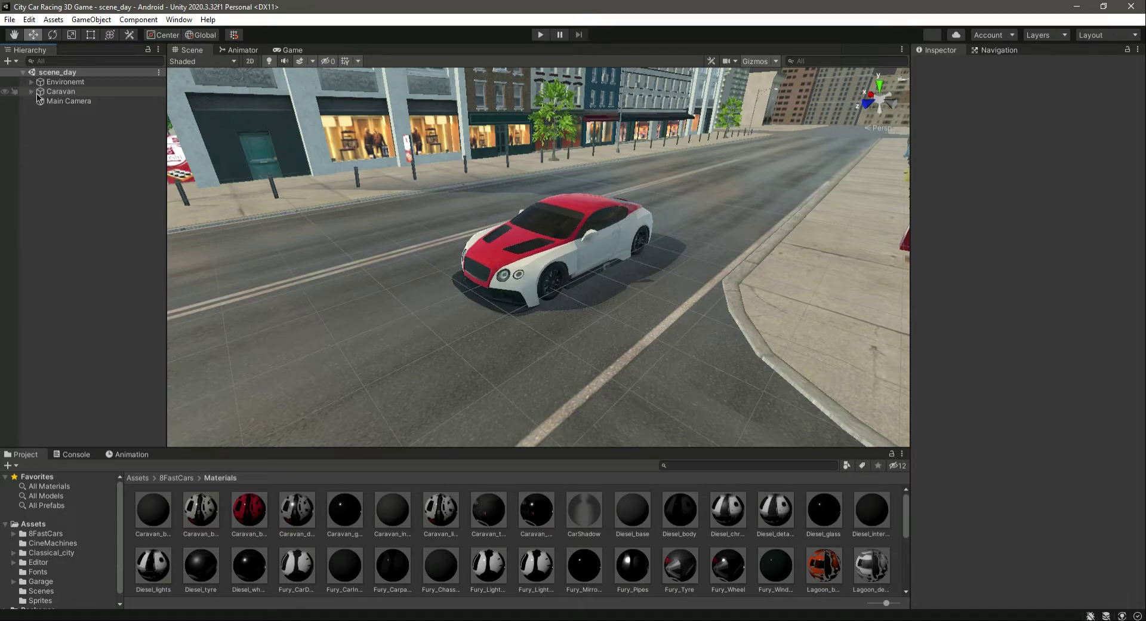
- Rename the Caravan object to PlayerCar and expand its children
{"action": "left_click", "coordinate": [68, 91]}
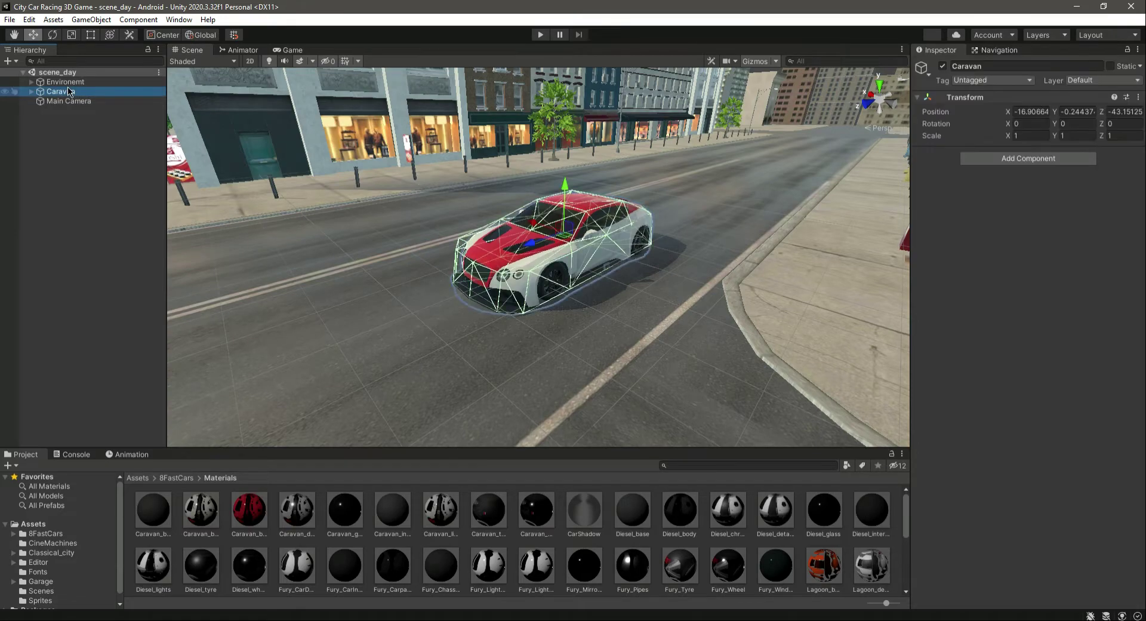
{"action": "left_click", "coordinate": [1014, 64]}
{"action": "type", "text": "P"}
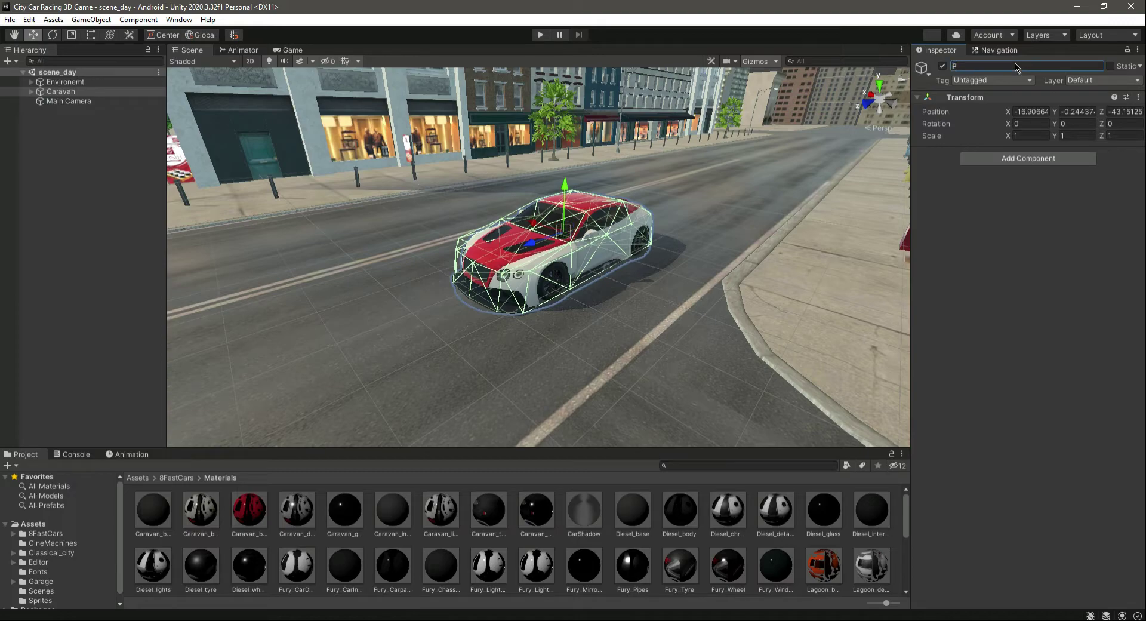
{"action": "type", "text": "layerCar"}
{"action": "key", "text": "Return"}
{"action": "left_click", "coordinate": [32, 92]}
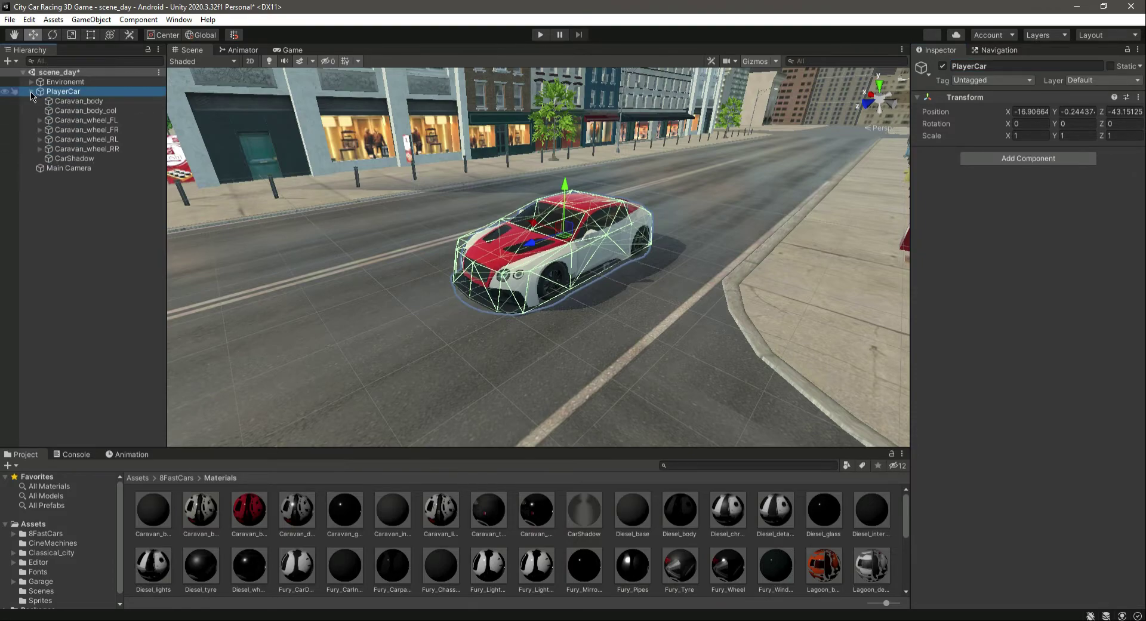
- Create an empty child object named Body under PlayerCar
{"action": "right_click", "coordinate": [66, 95]}
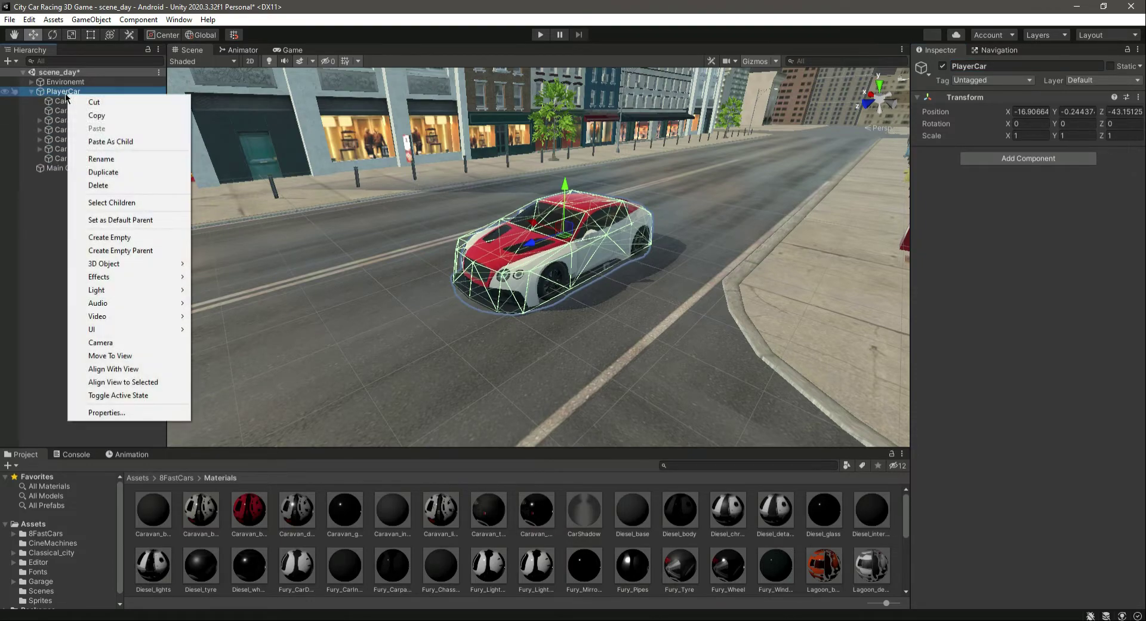
{"action": "left_click", "coordinate": [122, 243]}
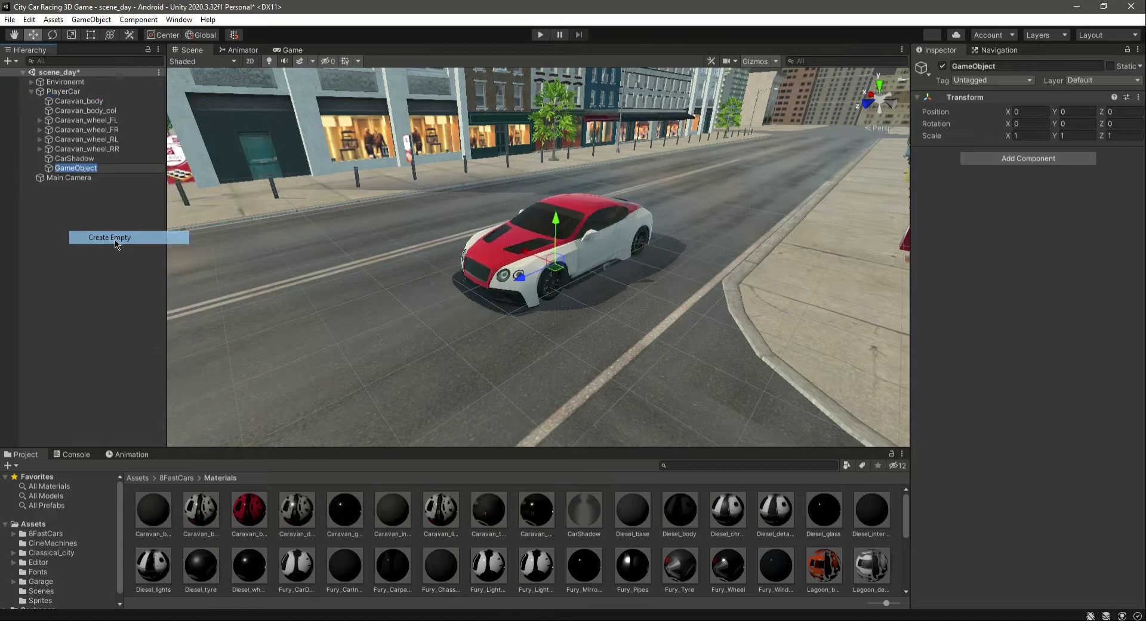
{"action": "type", "text": "Body"}
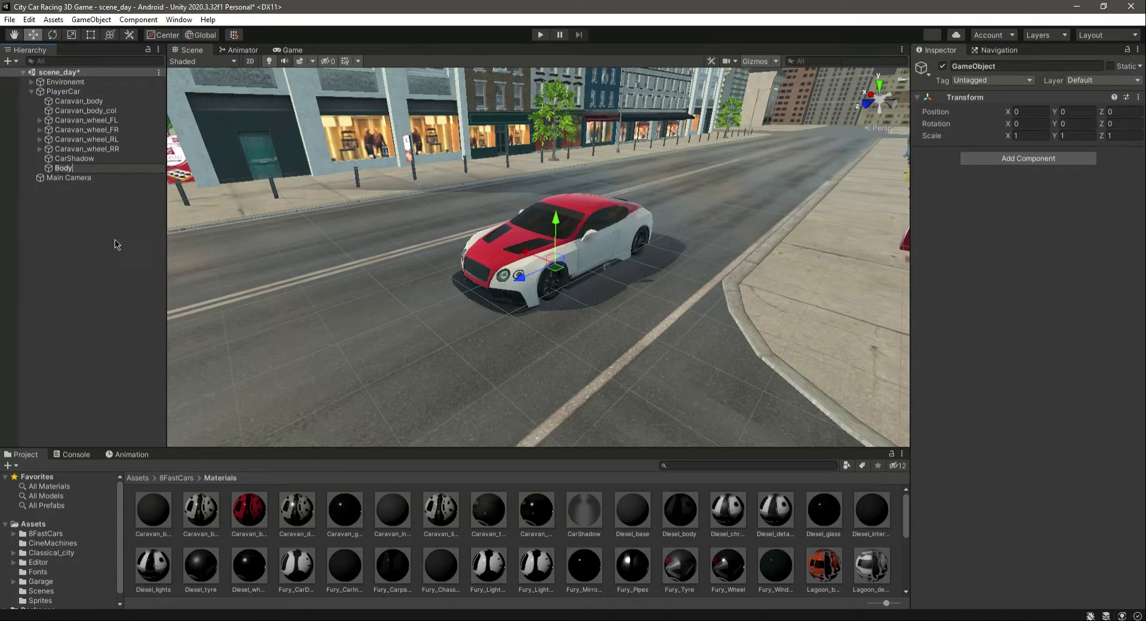
{"action": "key", "text": "Return"}
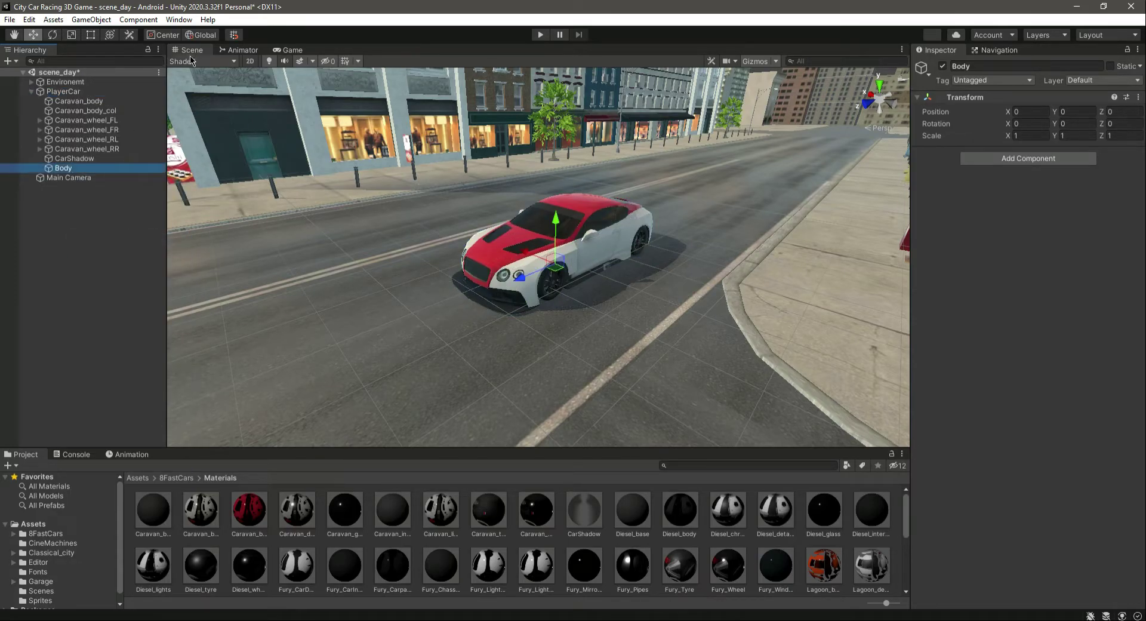
- Move Caravan_body and Caravan_body_col into Body and make Body PlayerCar's first child
{"action": "left_click", "coordinate": [100, 105]}
{"action": "left_click", "coordinate": [101, 111], "text": "shift"}
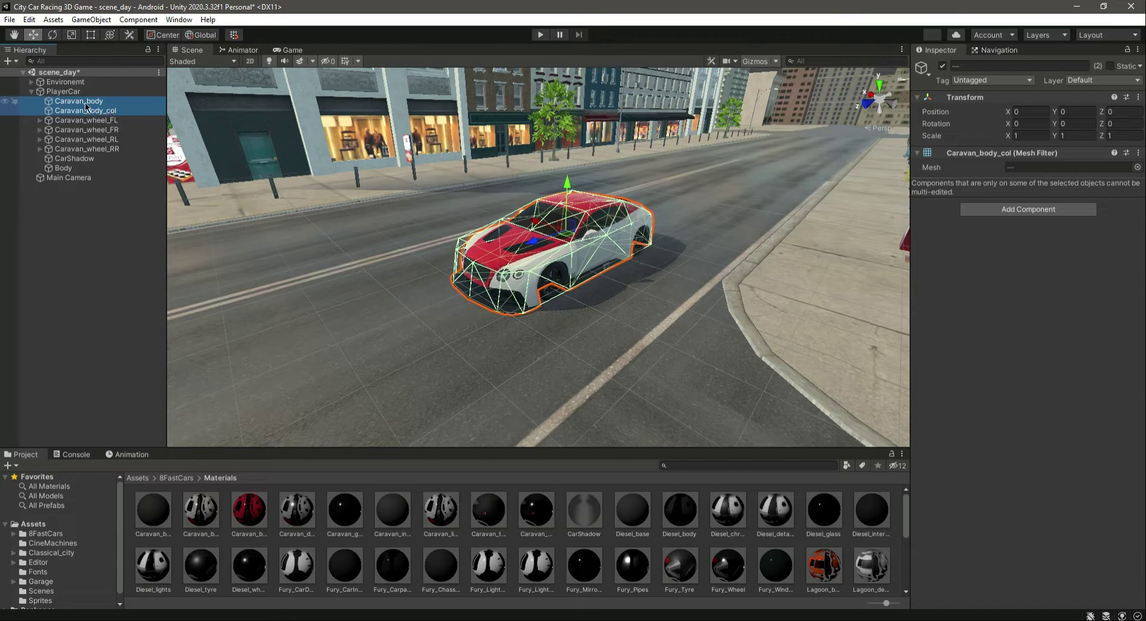
{"action": "left_click_drag", "start_coordinate": [73, 172], "coordinate": [71, 169]}
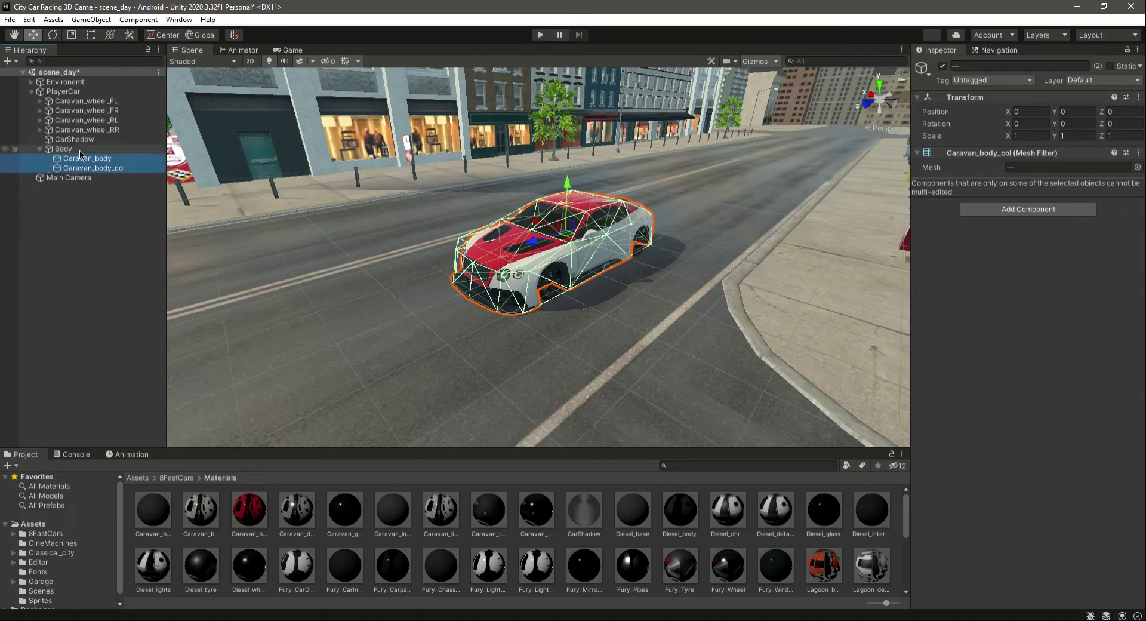
{"action": "left_click", "coordinate": [39, 148]}
{"action": "left_click", "coordinate": [66, 150]}
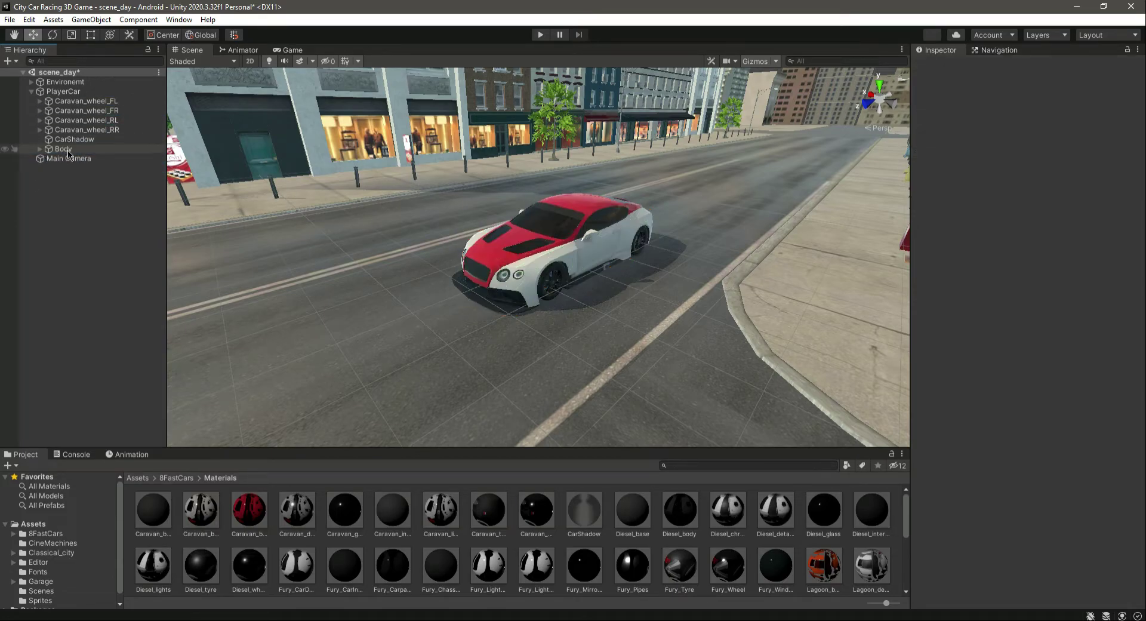
{"action": "left_click_drag", "start_coordinate": [66, 150], "coordinate": [66, 99]}
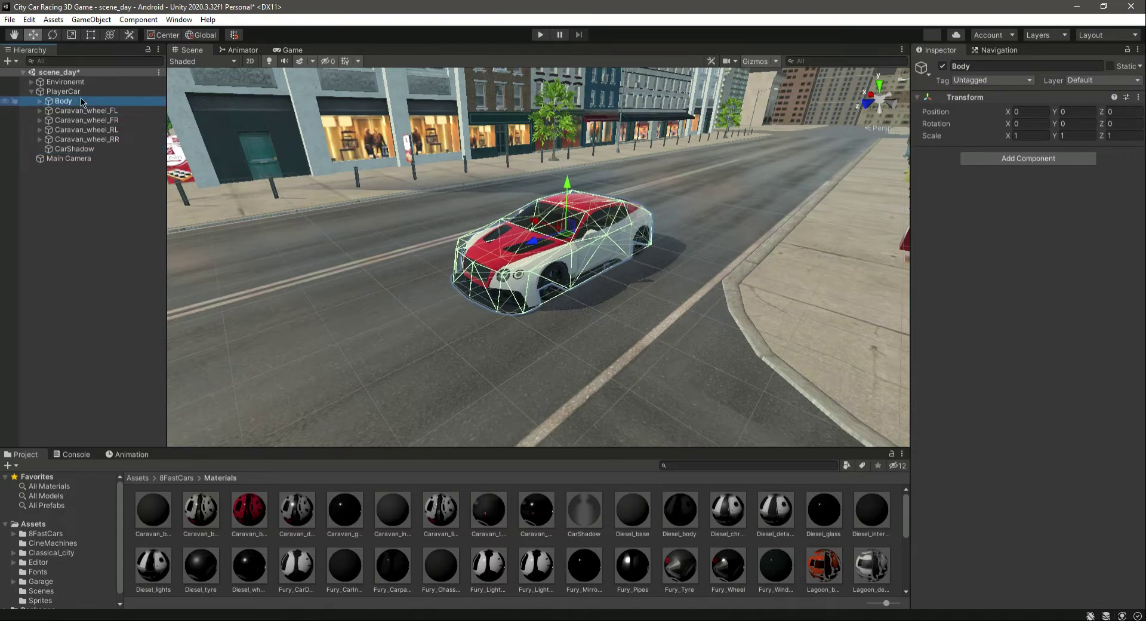
{"action": "left_click_drag", "start_coordinate": [567, 185], "coordinate": [558, 96]}
{"action": "key", "text": "ctrl+z"}
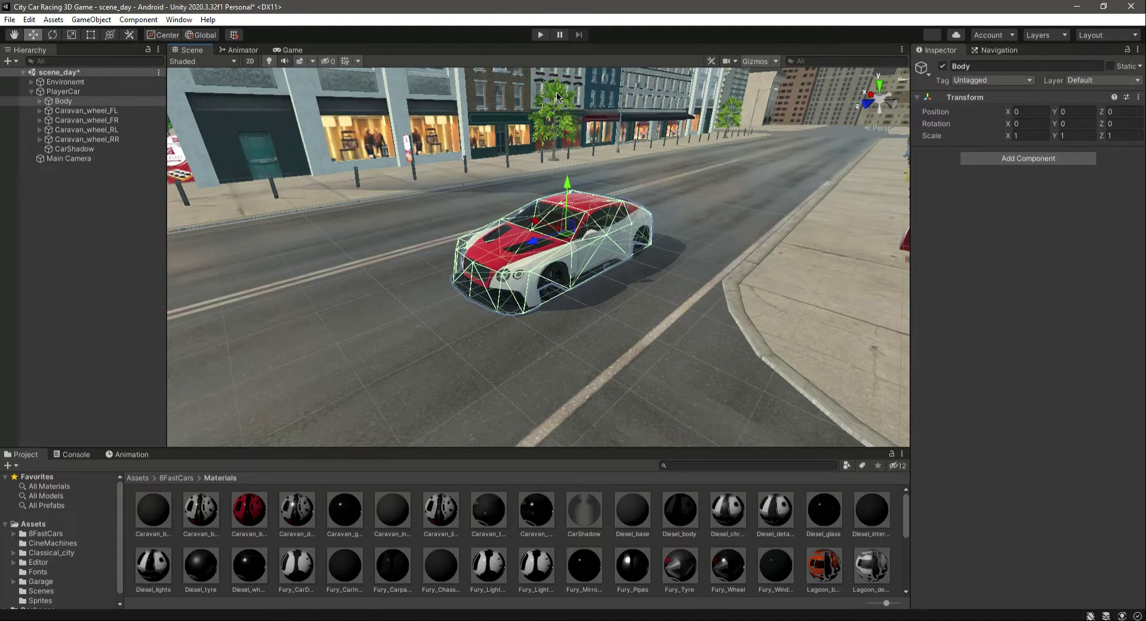
{"action": "left_click", "coordinate": [40, 101]}
{"action": "left_click", "coordinate": [69, 111]}
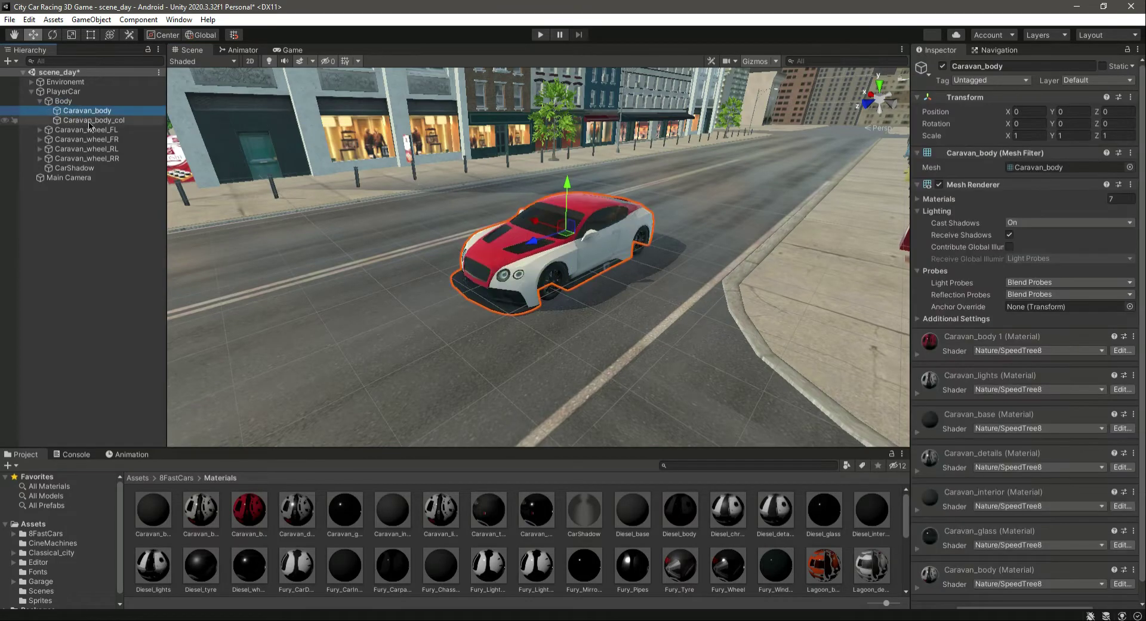
{"action": "left_click", "coordinate": [89, 121]}
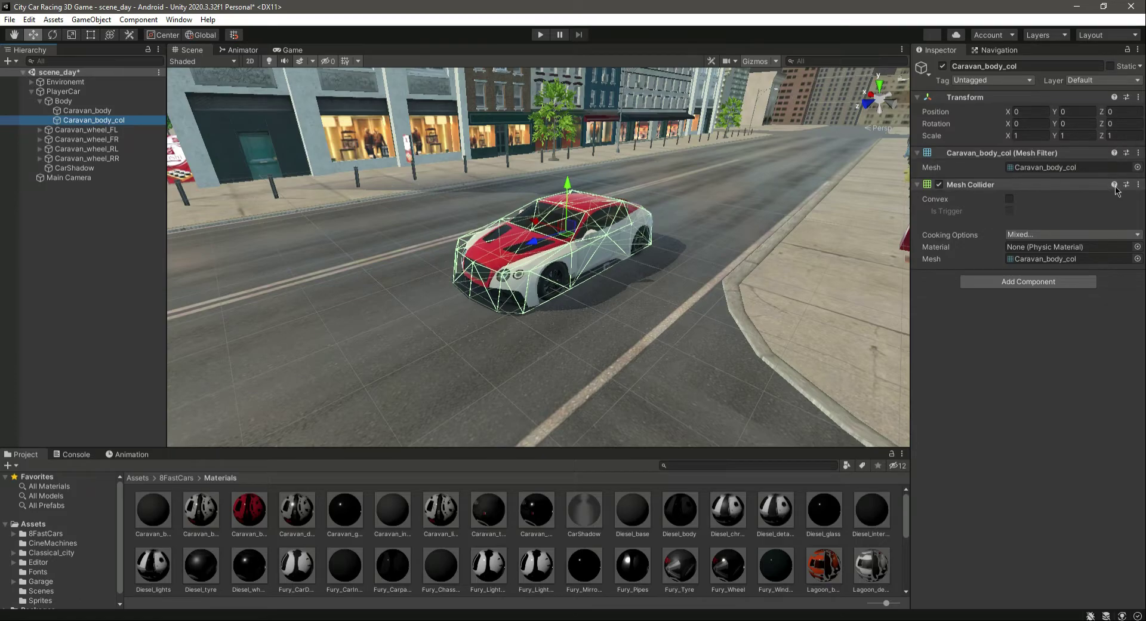
{"action": "left_click", "coordinate": [1138, 185]}
{"action": "left_click", "coordinate": [1050, 215]}
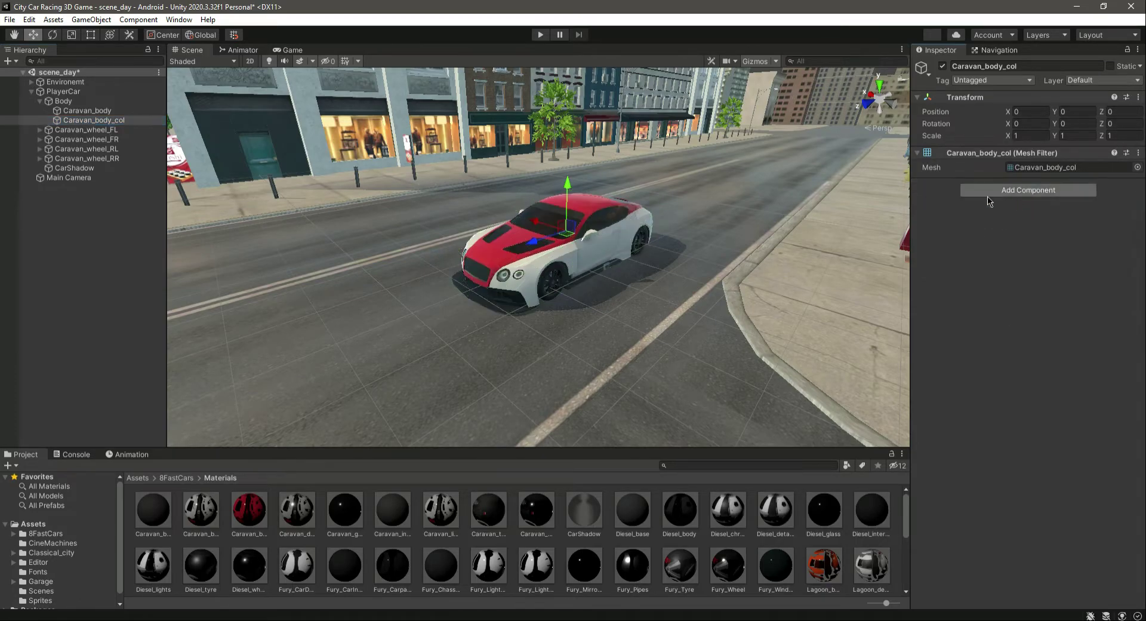
{"action": "left_click", "coordinate": [39, 101]}
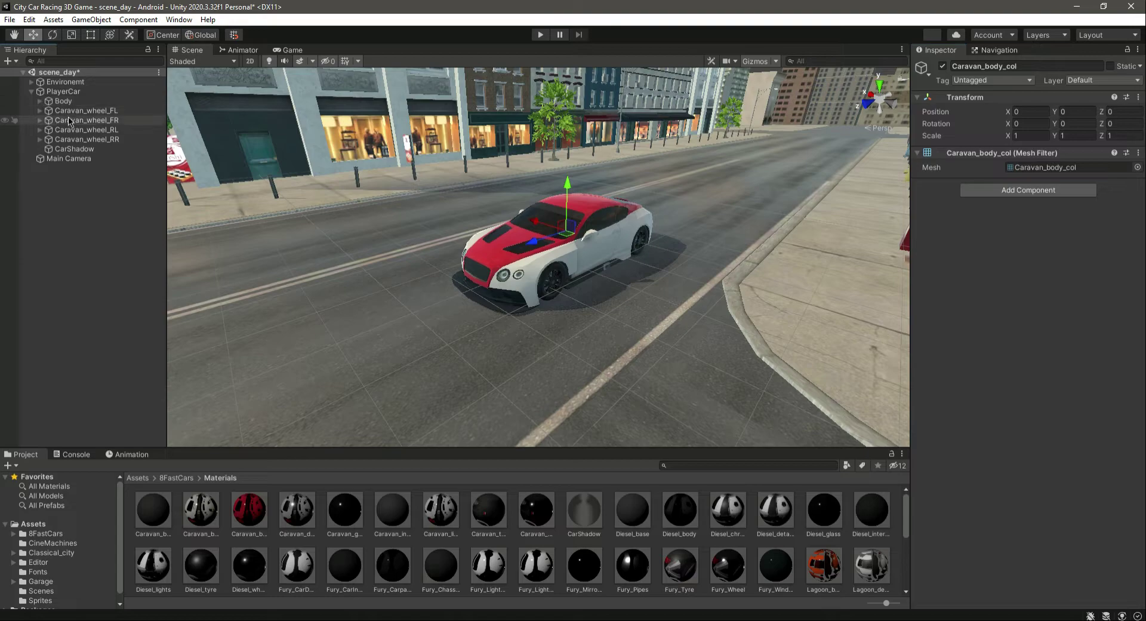
{"action": "left_click", "coordinate": [89, 120]}
{"action": "left_click", "coordinate": [101, 110]}
{"action": "left_click", "coordinate": [112, 130]}
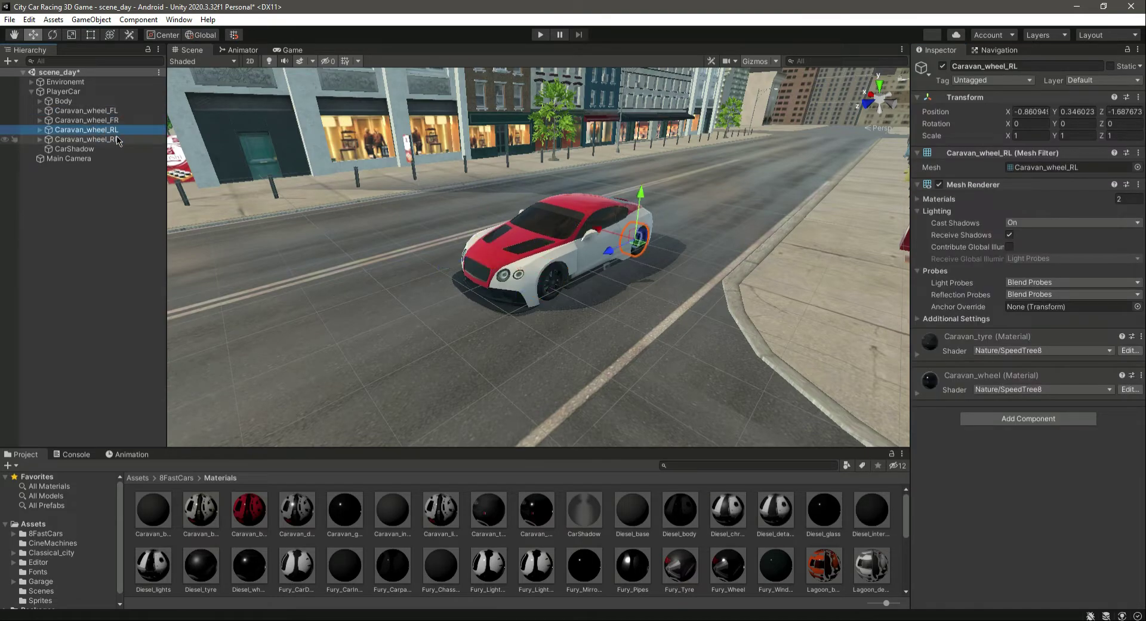
{"action": "left_click", "coordinate": [115, 140]}
{"action": "left_click", "coordinate": [104, 112]}
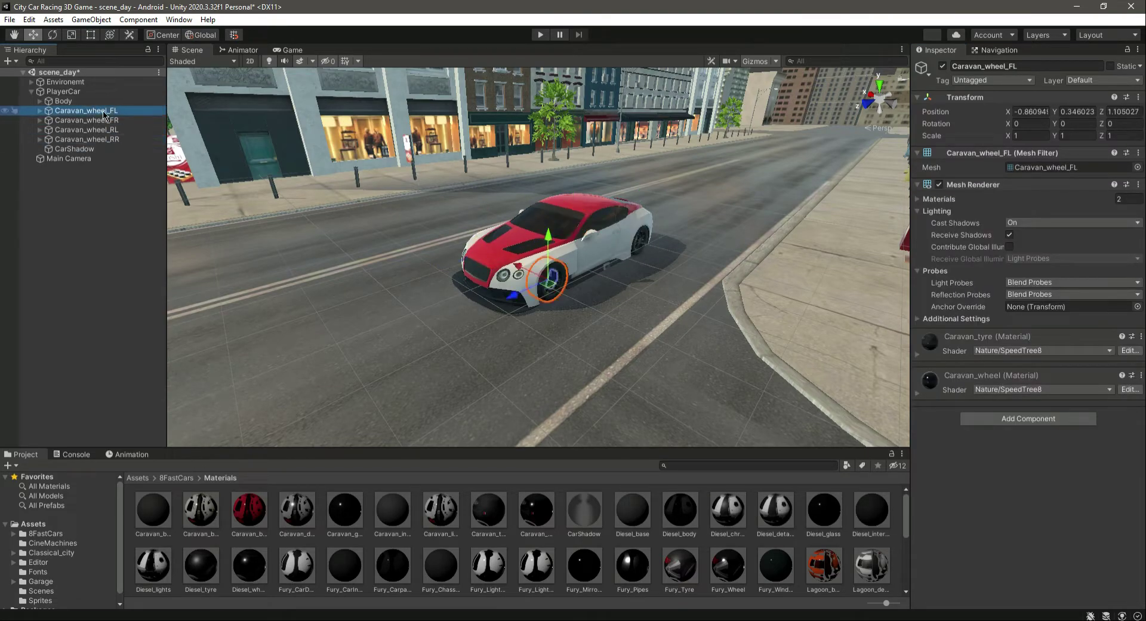
- Create an empty child under PlayerCar named Wheels, correcting the 'WHeels' typo
{"action": "left_click", "coordinate": [64, 92]}
{"action": "right_click", "coordinate": [62, 92]}
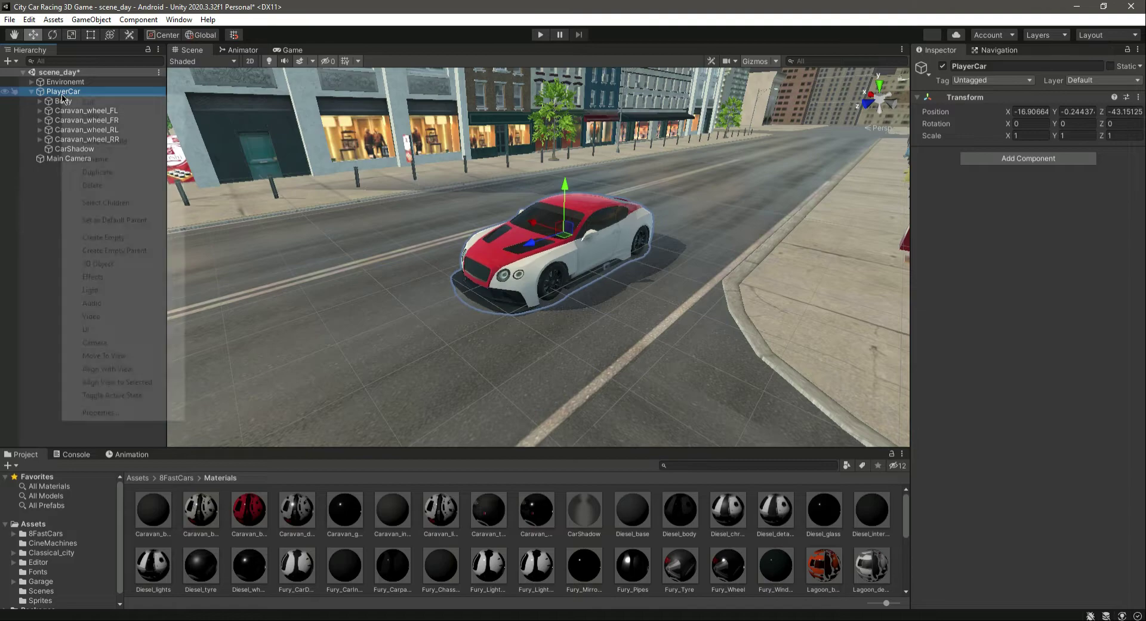
{"action": "left_click", "coordinate": [126, 241]}
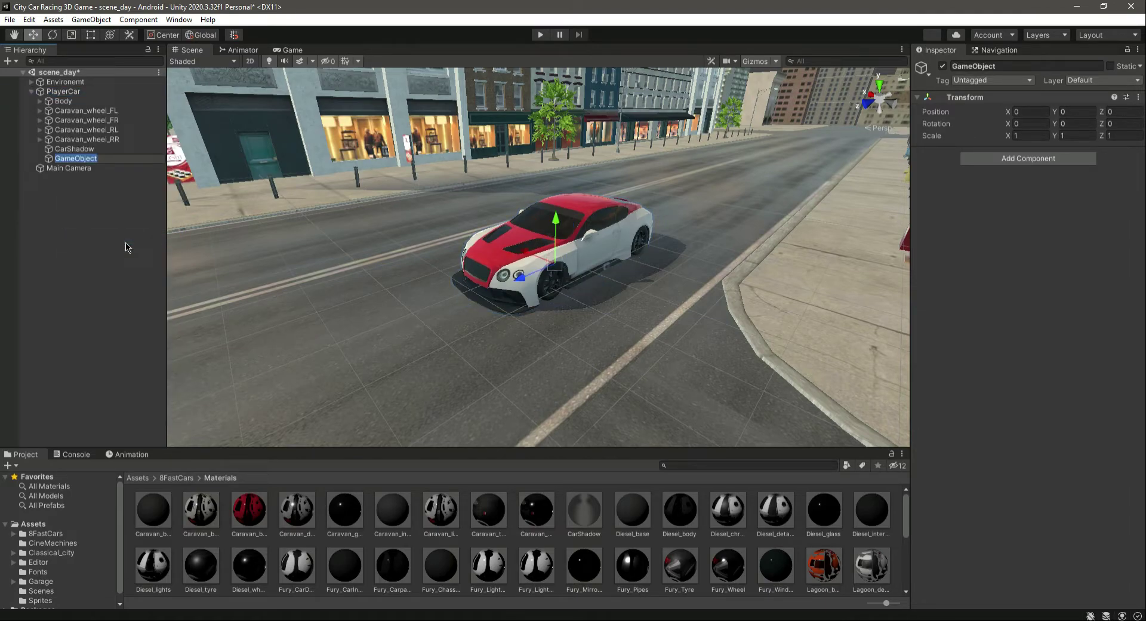
{"action": "type", "text": "WHeels"}
{"action": "key", "text": "Return"}
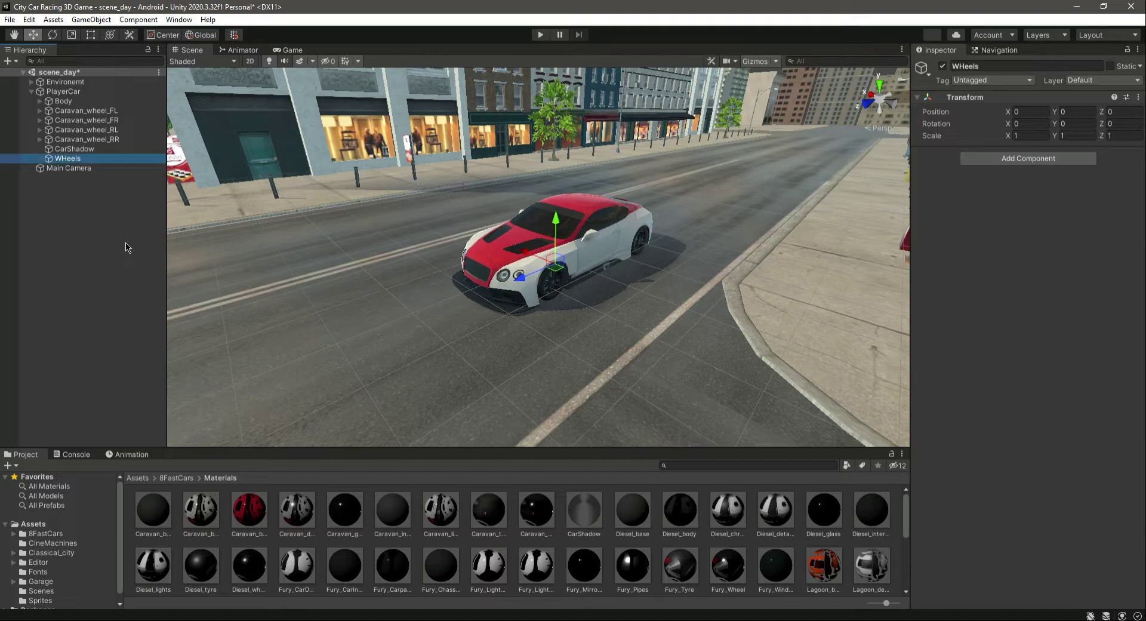
{"action": "key", "text": "BackSpace"}
{"action": "type", "text": "h"}
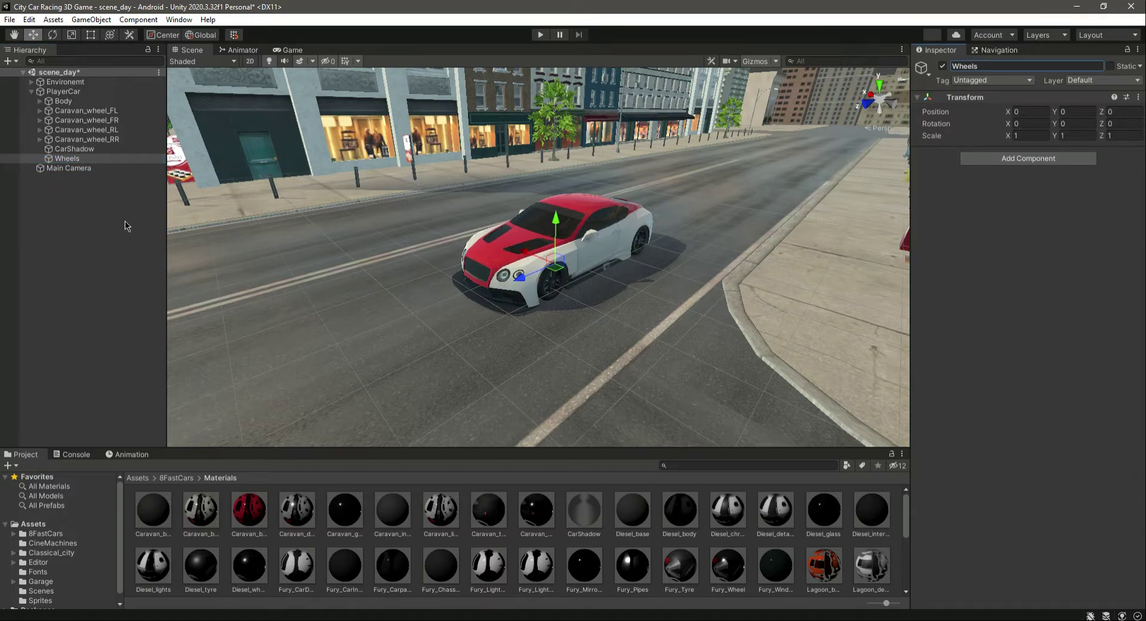
- Move the four Caravan wheels into Wheels and place CarShadow below it
{"action": "left_click", "coordinate": [89, 111]}
{"action": "left_click", "coordinate": [114, 121], "text": "ctrl"}
{"action": "left_click", "coordinate": [116, 129], "text": "ctrl"}
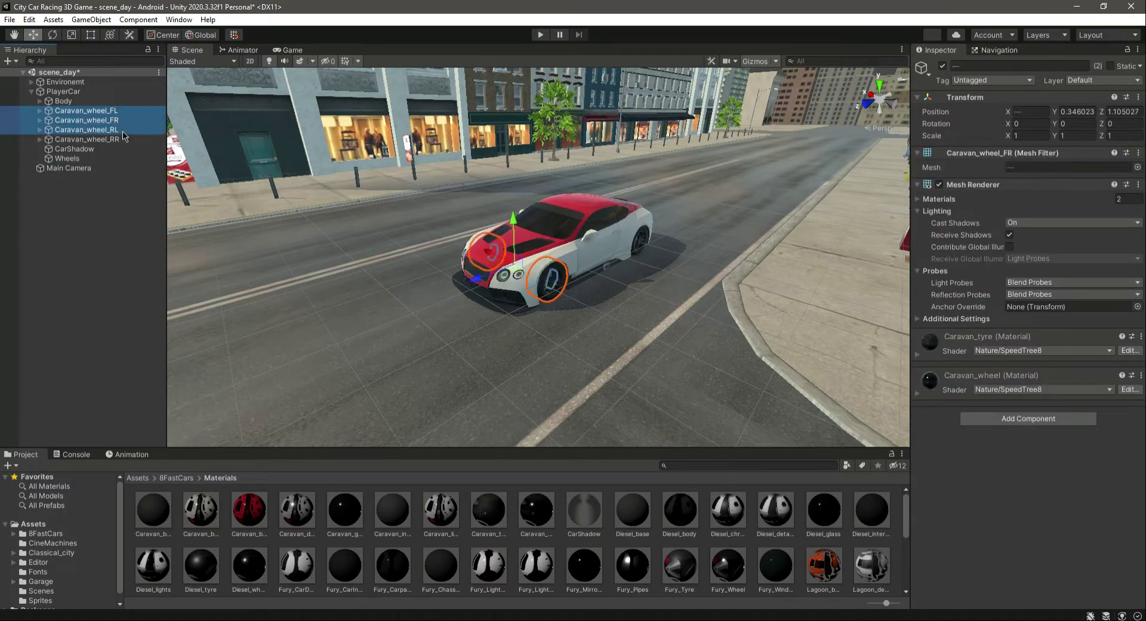
{"action": "left_click", "coordinate": [119, 139], "text": "ctrl"}
{"action": "left_click_drag", "start_coordinate": [120, 139], "coordinate": [80, 158]}
{"action": "left_click", "coordinate": [41, 121]}
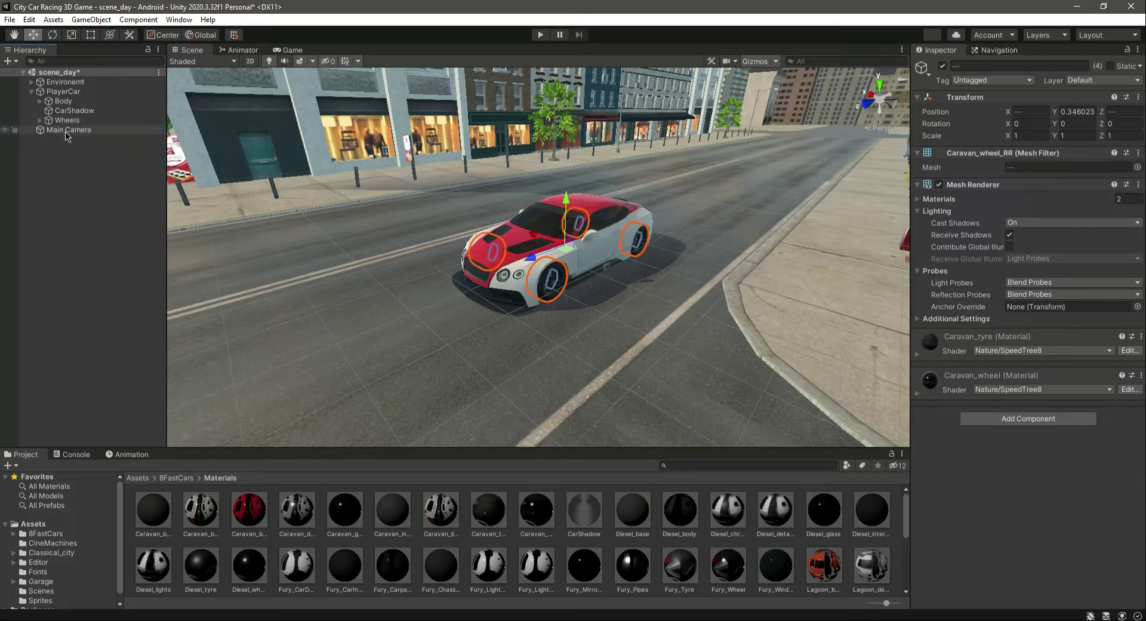
{"action": "left_click", "coordinate": [67, 121]}
{"action": "left_click_drag", "start_coordinate": [90, 114], "coordinate": [77, 126]}
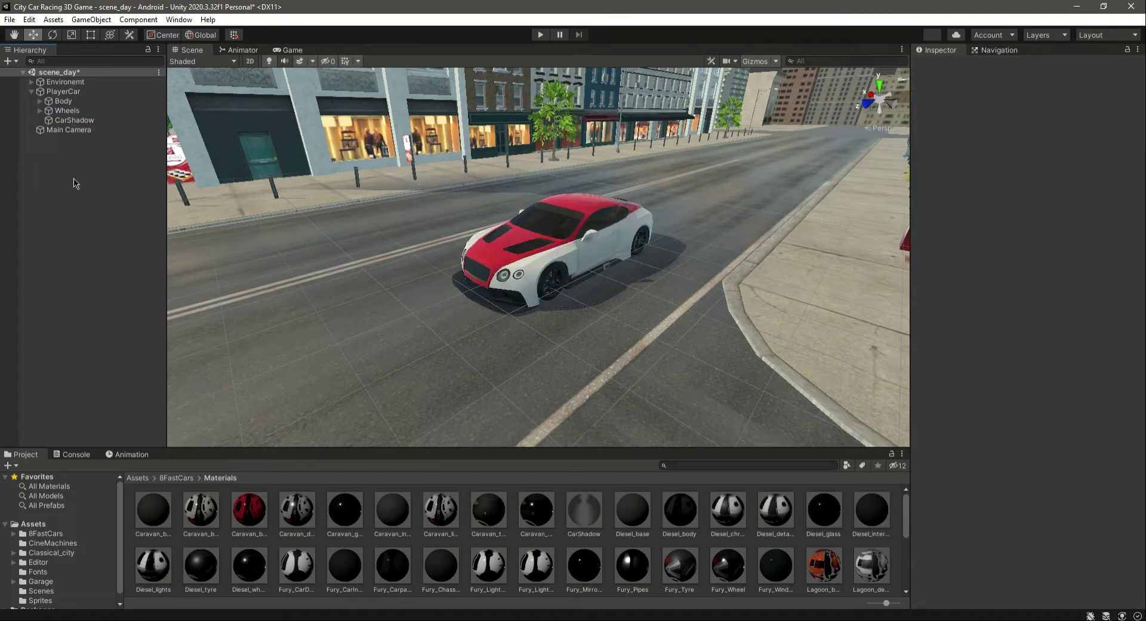
- Move CarShadow inside the Body group
{"action": "key", "text": "ctrl+s"}
{"action": "left_click", "coordinate": [87, 123]}
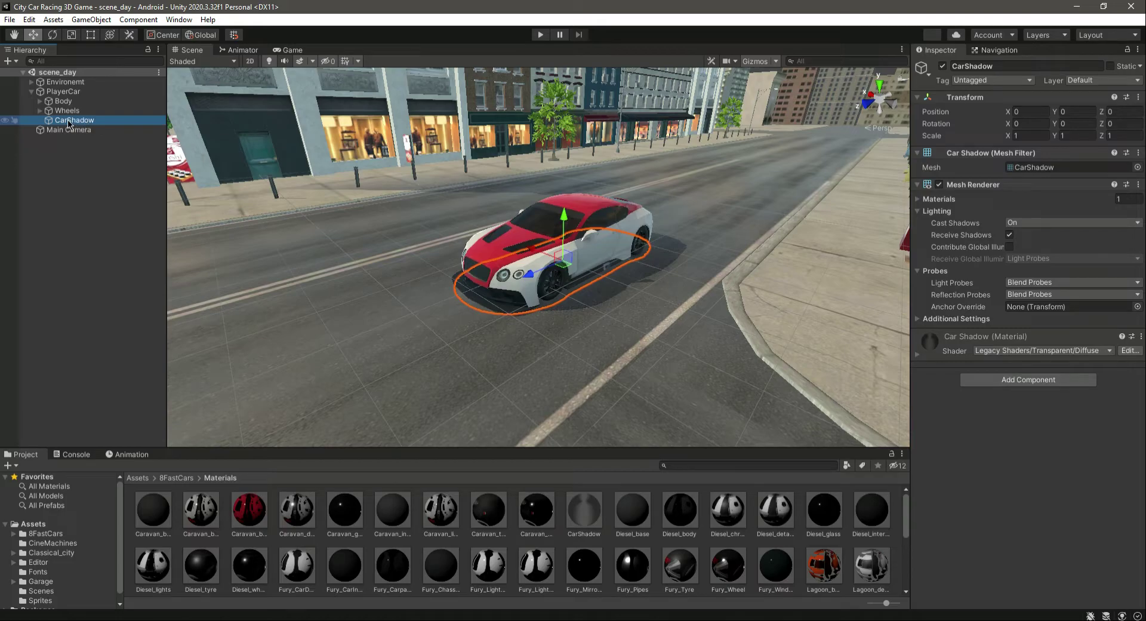
{"action": "left_click_drag", "start_coordinate": [71, 104], "coordinate": [67, 105]}
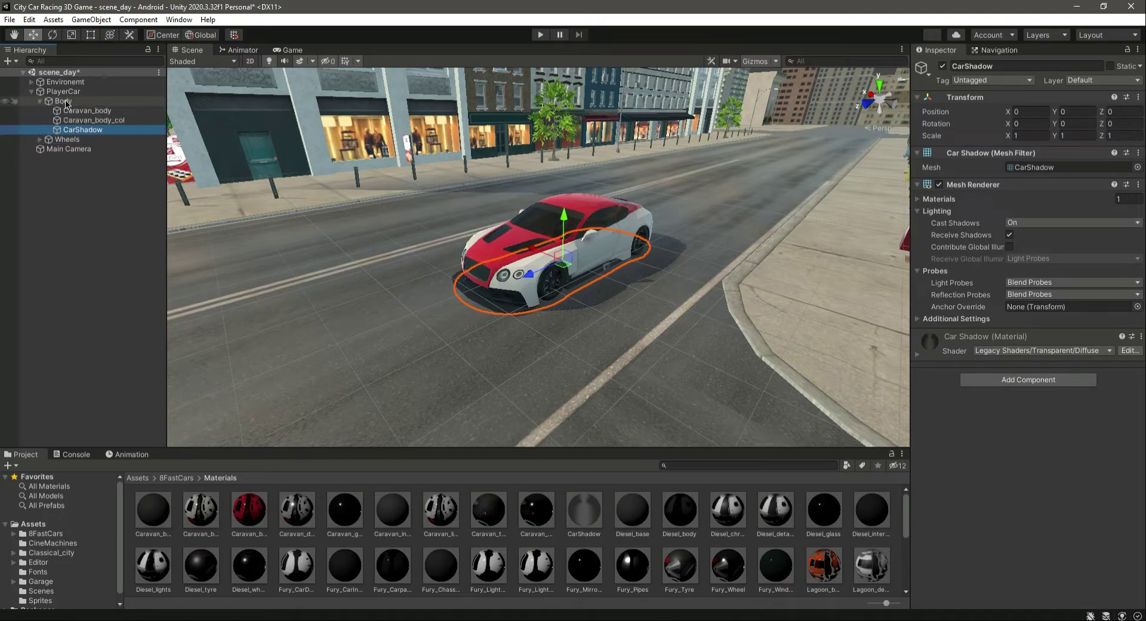
{"action": "left_click", "coordinate": [41, 101]}
{"action": "left_click", "coordinate": [79, 160]}
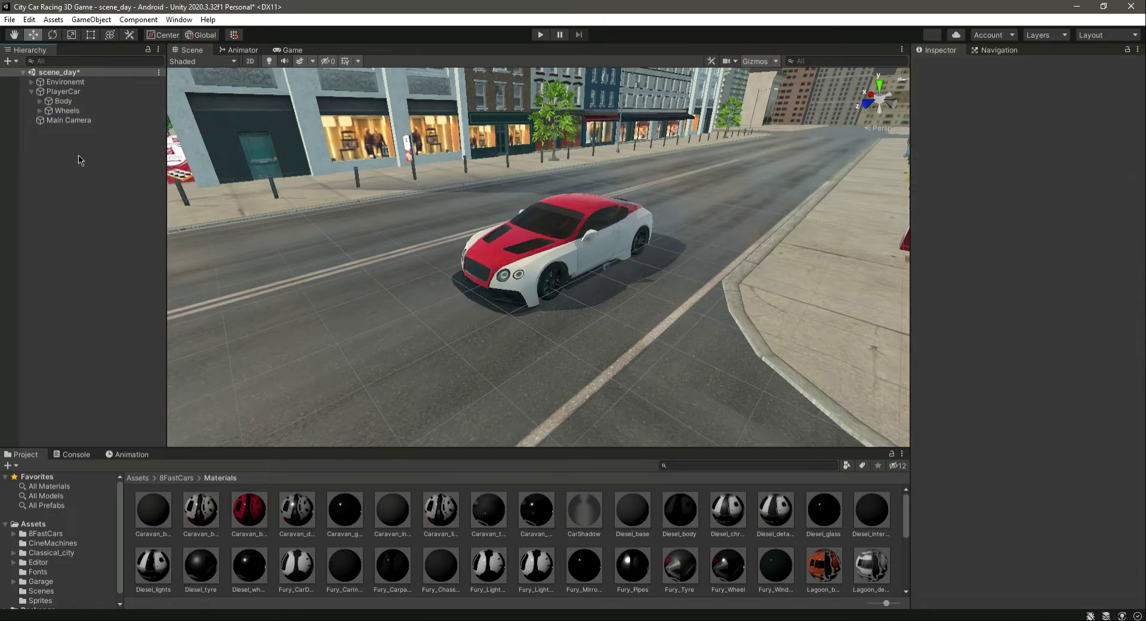
- Save the scene, collapse PlayerCar and show the Game view
{"action": "key", "text": "ctrl+s"}
{"action": "left_click", "coordinate": [32, 91]}
{"action": "left_click", "coordinate": [293, 50]}
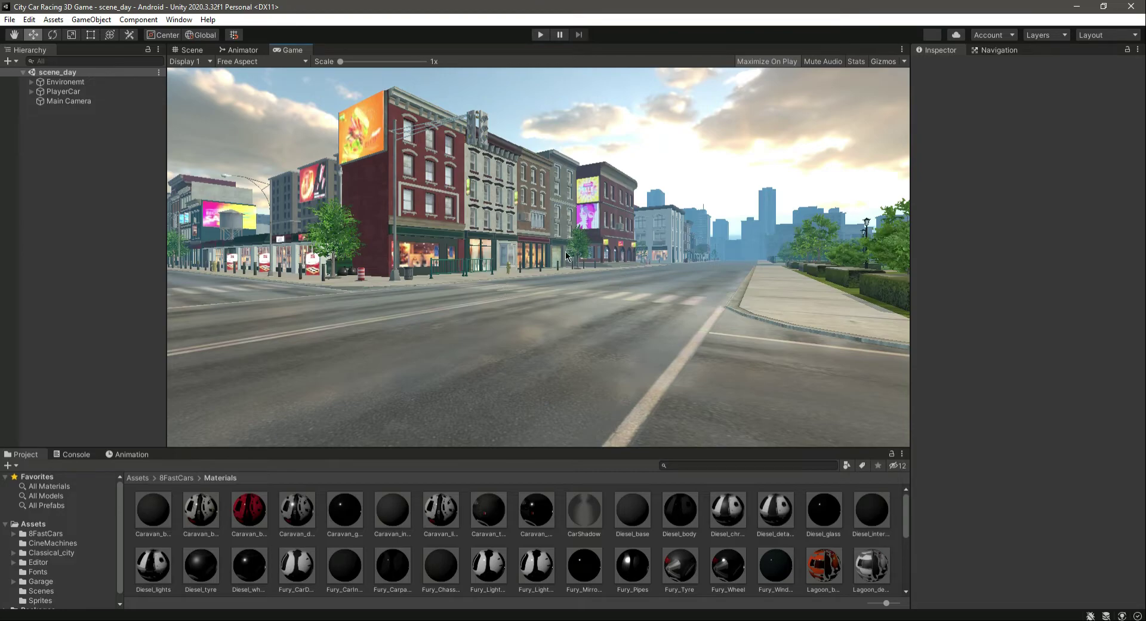
- Switch back to the Scene view
{"action": "left_click", "coordinate": [199, 51]}
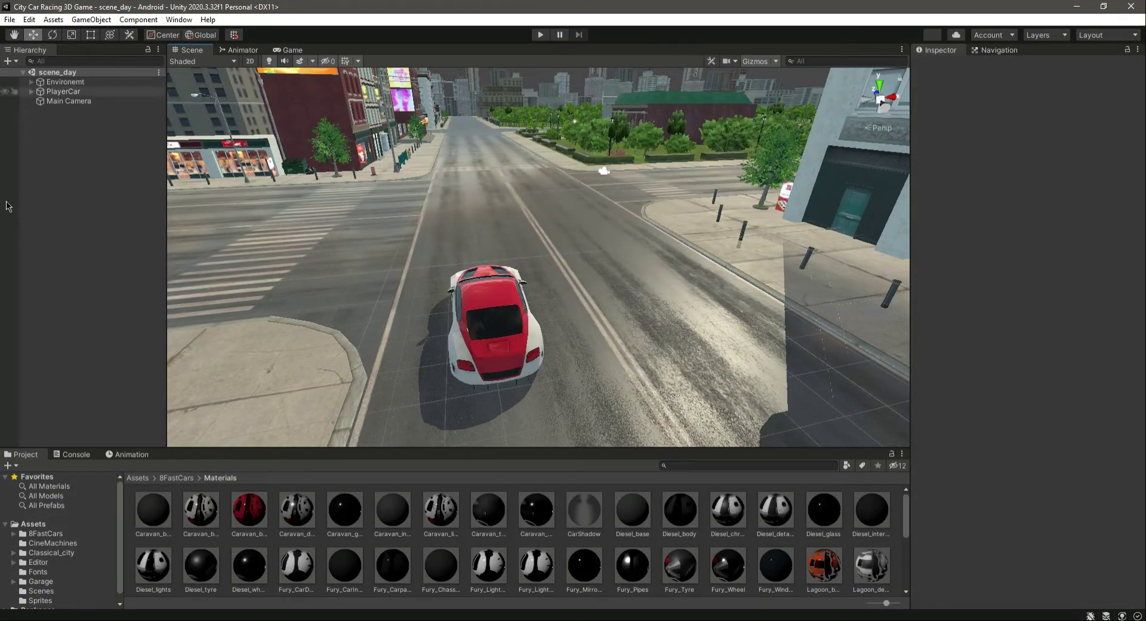
- Expand PlayerCar and Wheels, then rename the front-left wheel to FL
{"action": "left_click", "coordinate": [31, 91]}
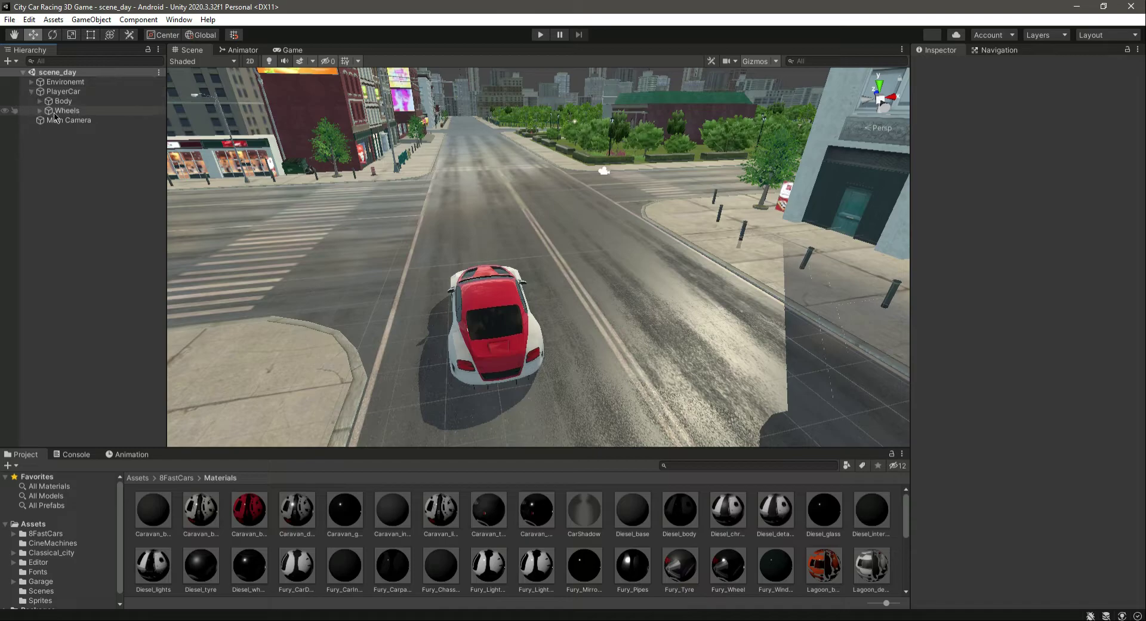
{"action": "left_click", "coordinate": [40, 110]}
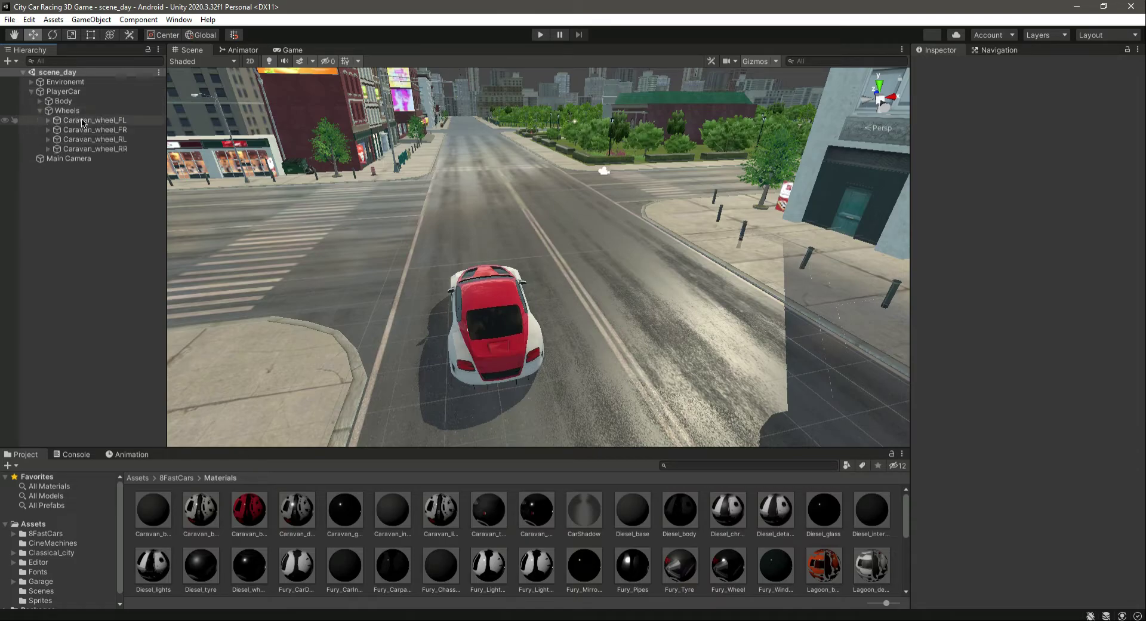
{"action": "left_click", "coordinate": [90, 121]}
{"action": "left_click", "coordinate": [96, 149], "text": "shift"}
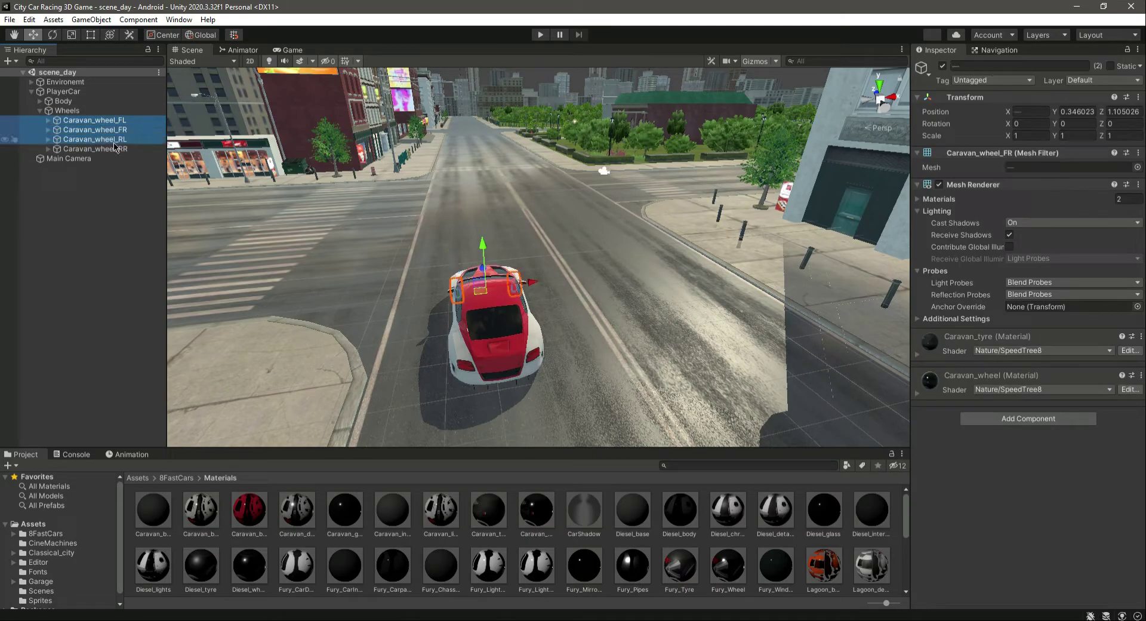
{"action": "left_click", "coordinate": [112, 122]}
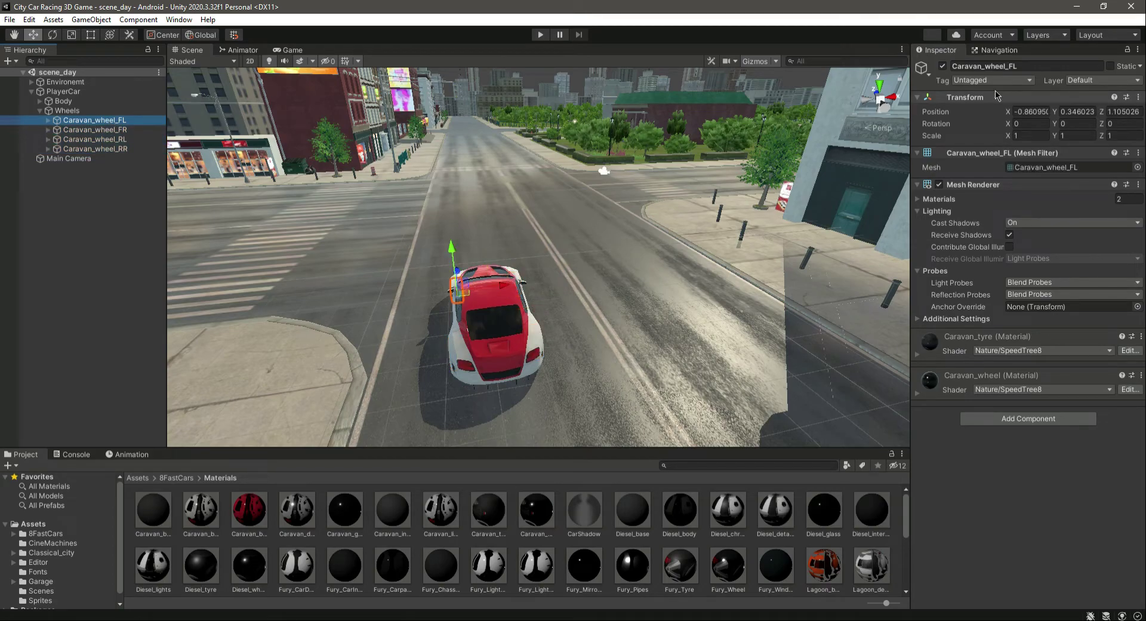
{"action": "left_click", "coordinate": [1040, 68]}
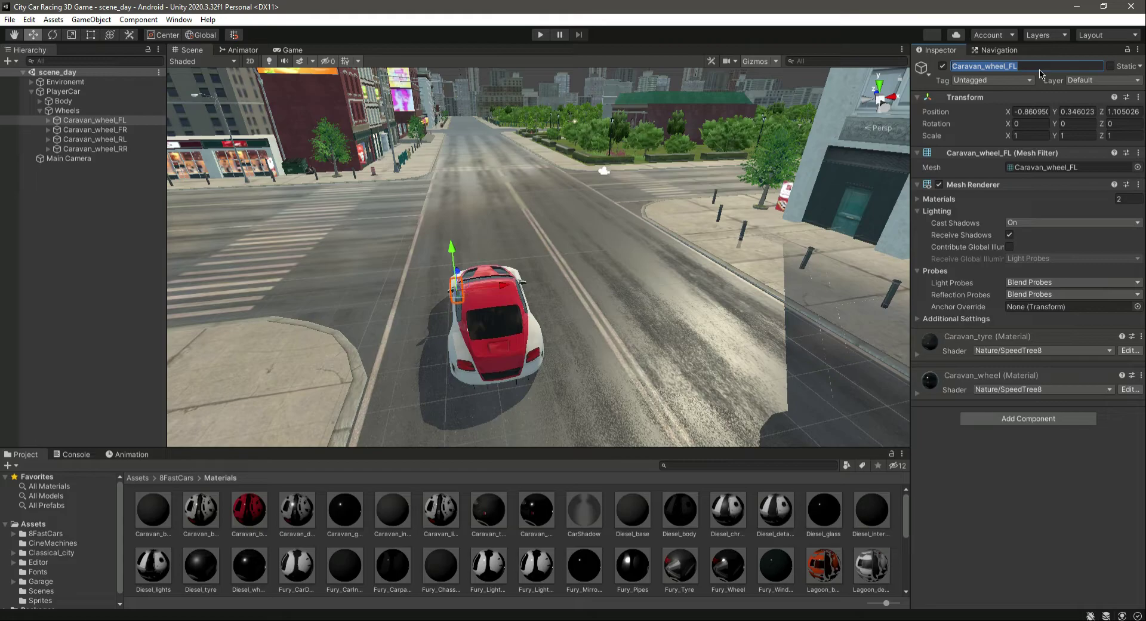
{"action": "type", "text": "FL"}
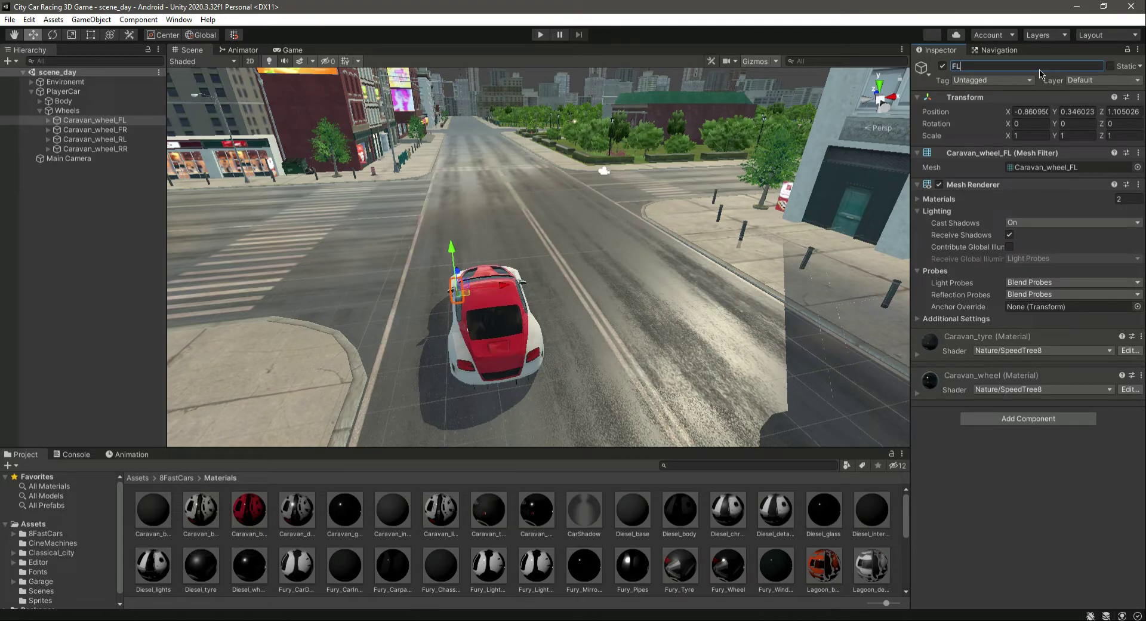
{"action": "key", "text": "Return"}
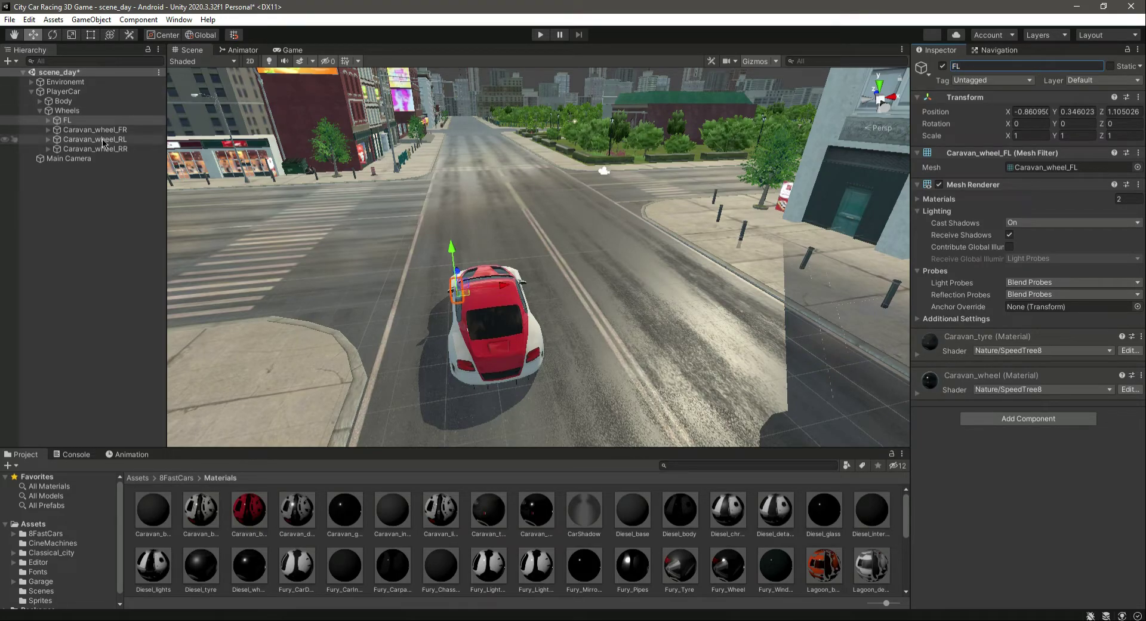
- Rename the front-right wheel to FR and the rear-left wheel to BL
{"action": "left_click", "coordinate": [72, 130]}
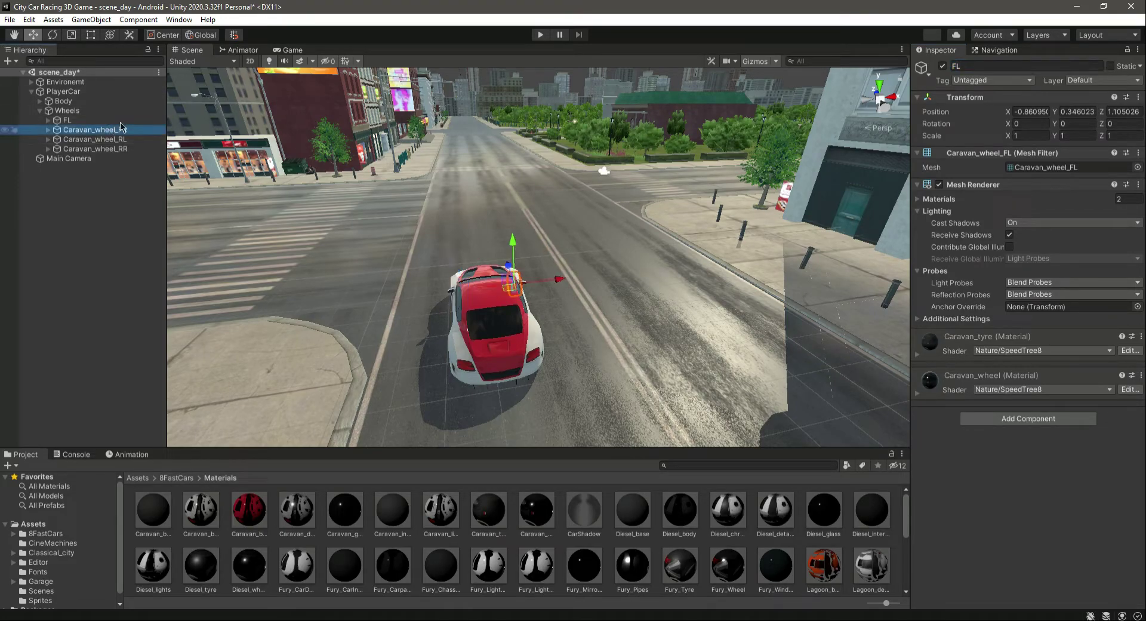
{"action": "left_click", "coordinate": [1010, 67]}
{"action": "type", "text": "FR"}
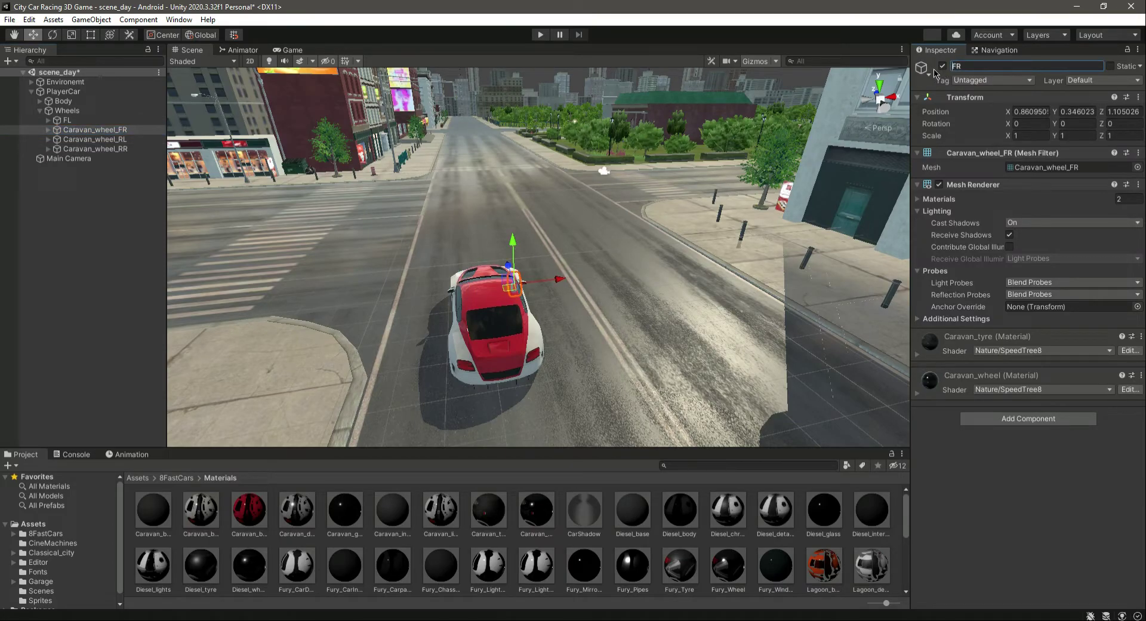
{"action": "key", "text": "Return"}
{"action": "left_click", "coordinate": [87, 140]}
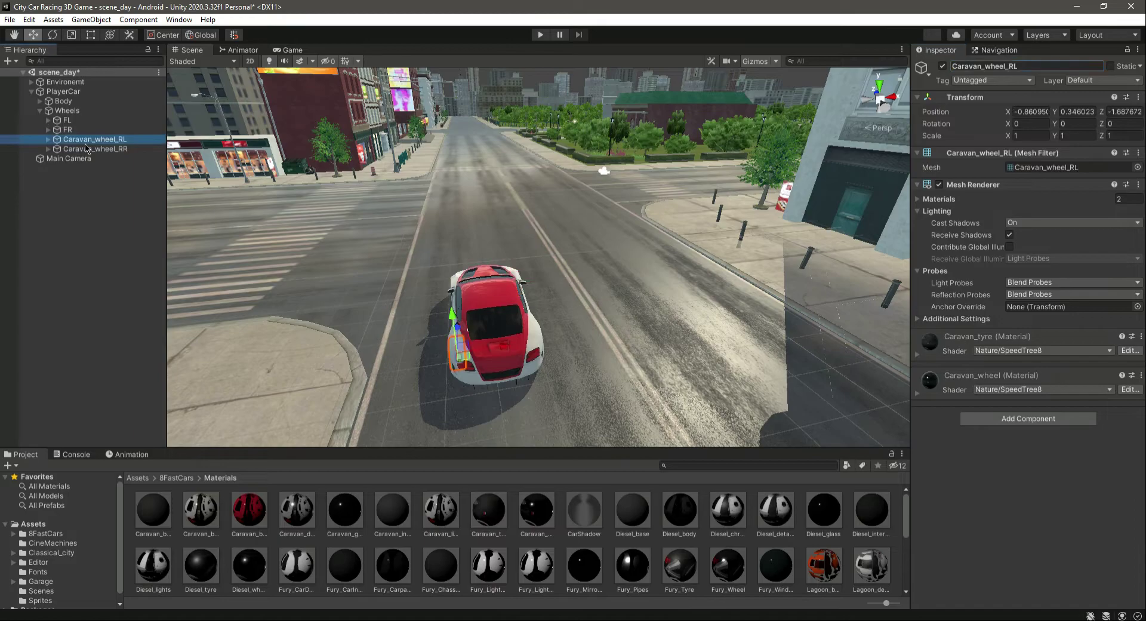
{"action": "left_click", "coordinate": [970, 66]}
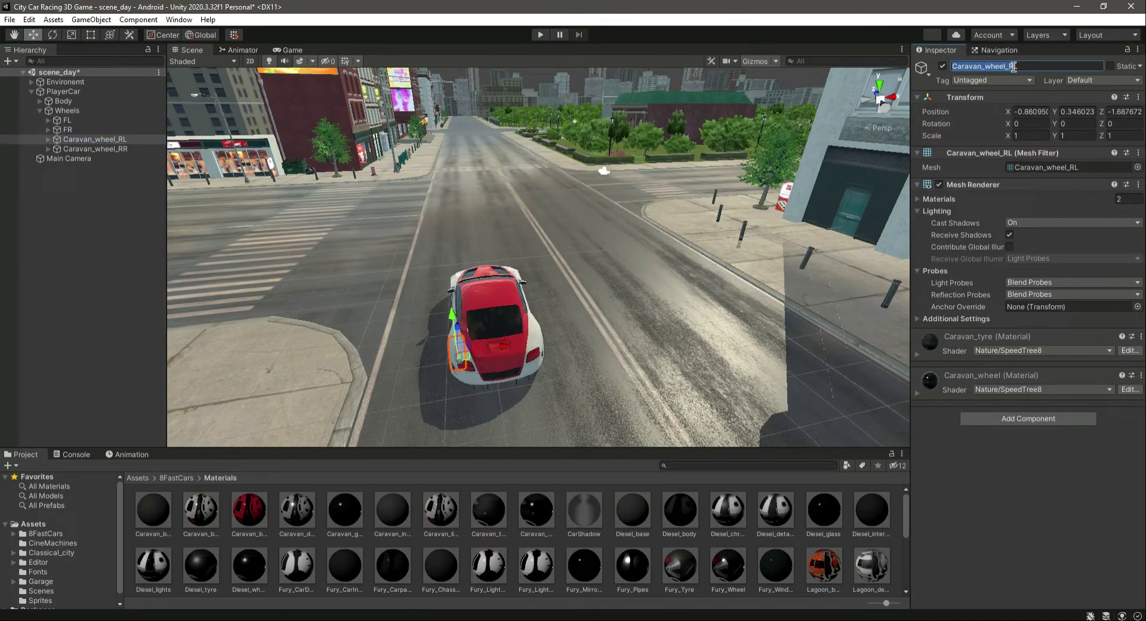
{"action": "type", "text": "BL"}
{"action": "key", "text": "Return"}
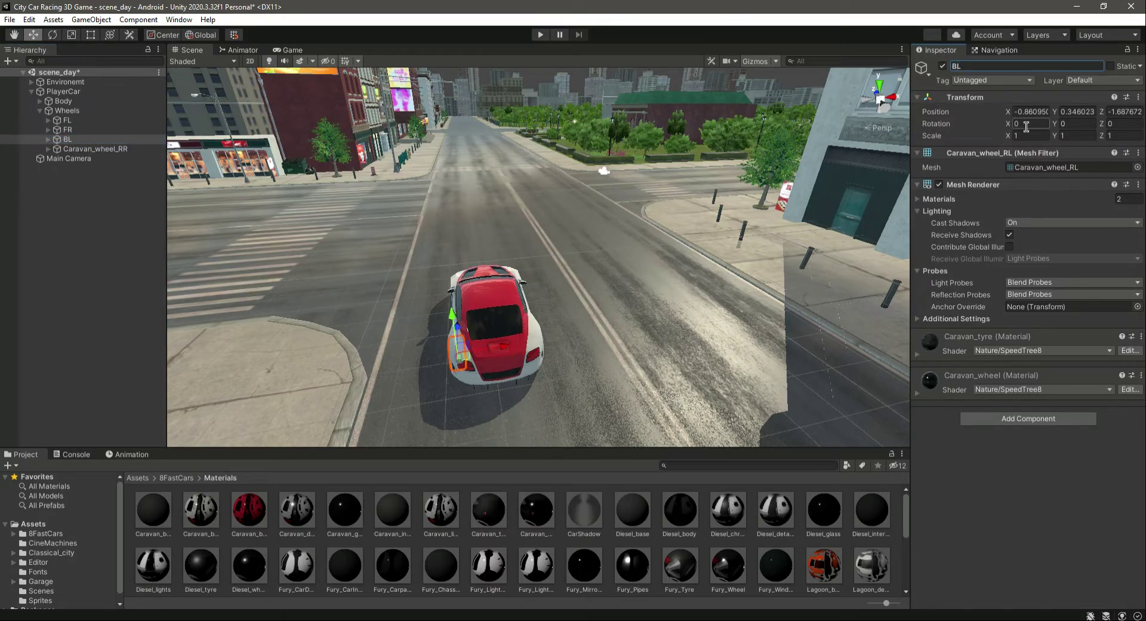
- Rename Caravan_wheel_RR to BR
{"action": "left_click", "coordinate": [95, 148]}
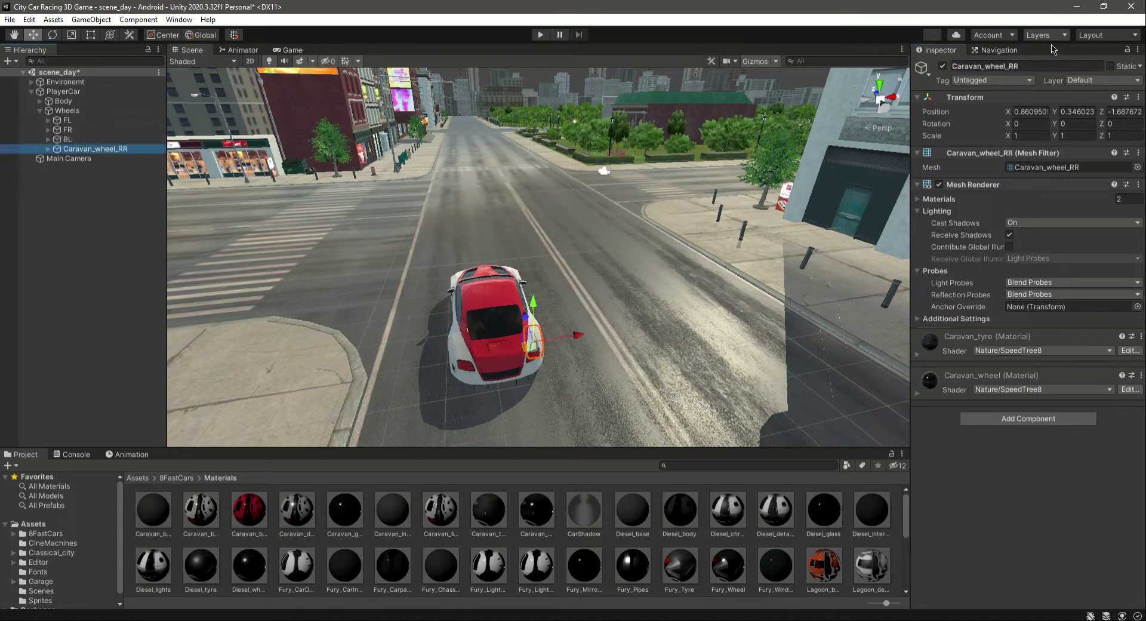
{"action": "left_click", "coordinate": [1013, 66]}
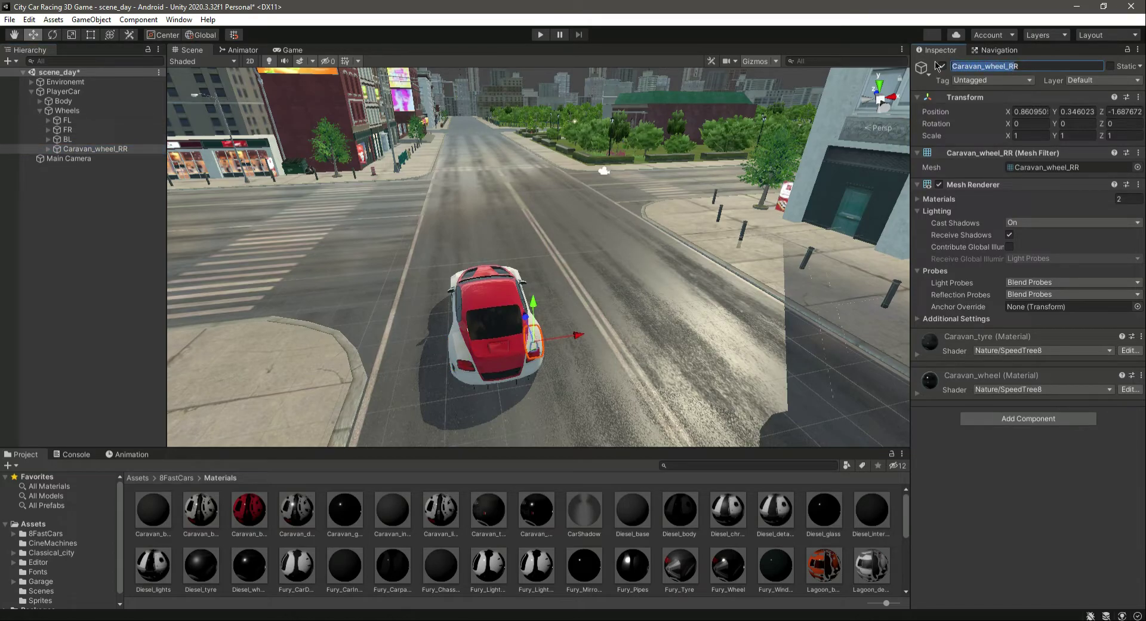
{"action": "type", "text": "BR"}
{"action": "key", "text": "Return"}
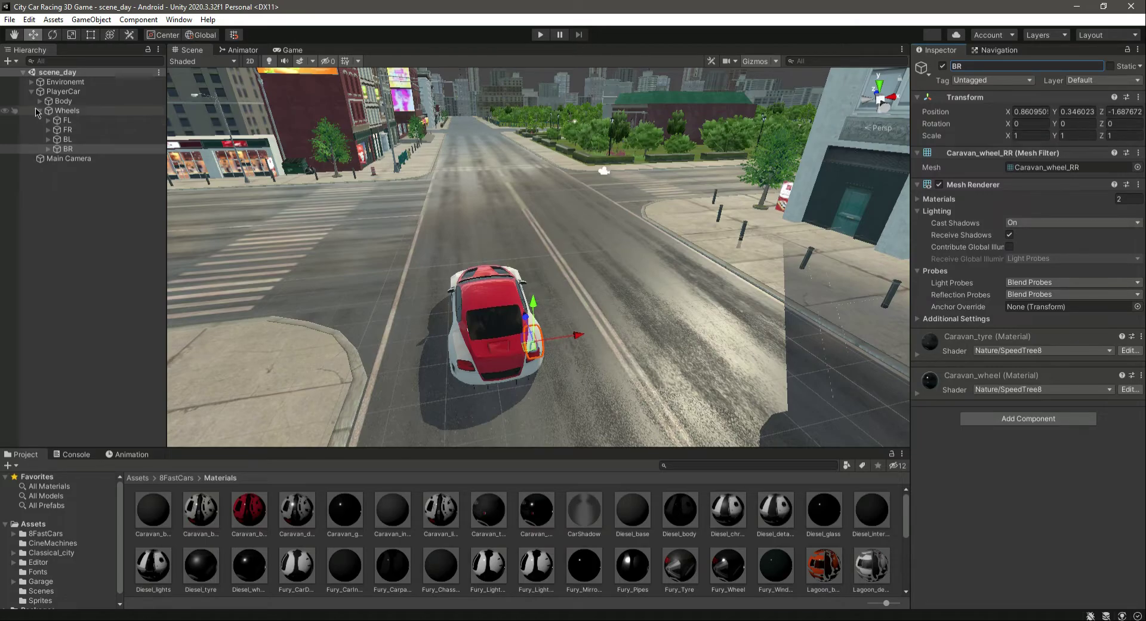
- Select the FL, FR, BL and BR wheels, then reselect the Wheels group
{"action": "left_click", "coordinate": [67, 148]}
{"action": "left_click", "coordinate": [66, 111]}
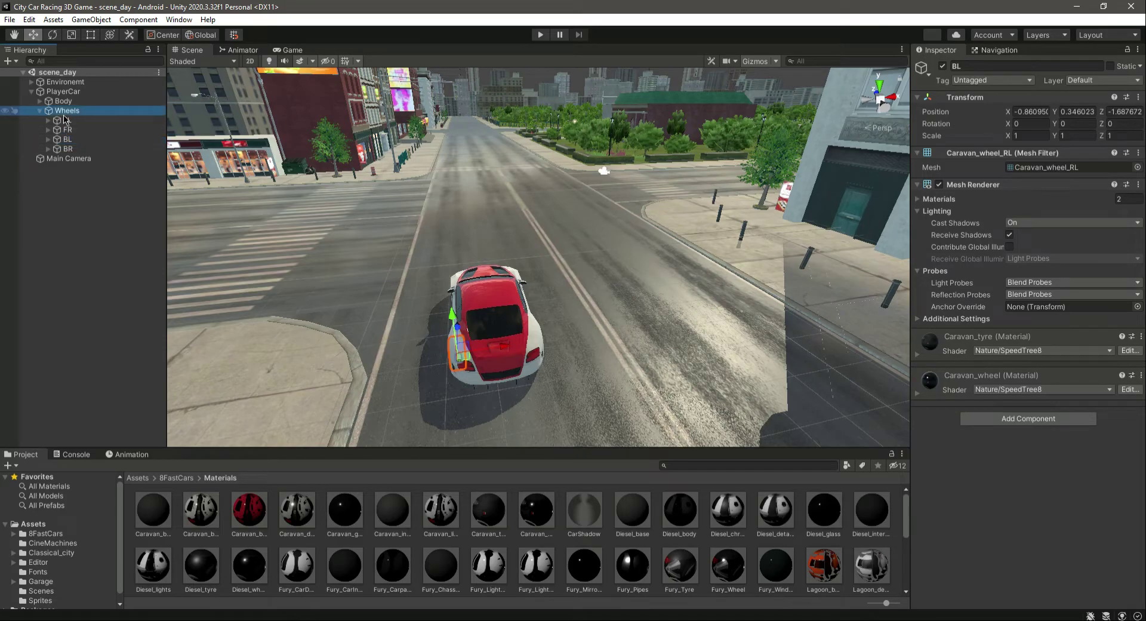
{"action": "left_click", "coordinate": [64, 120]}
{"action": "left_click", "coordinate": [67, 130], "text": "ctrl"}
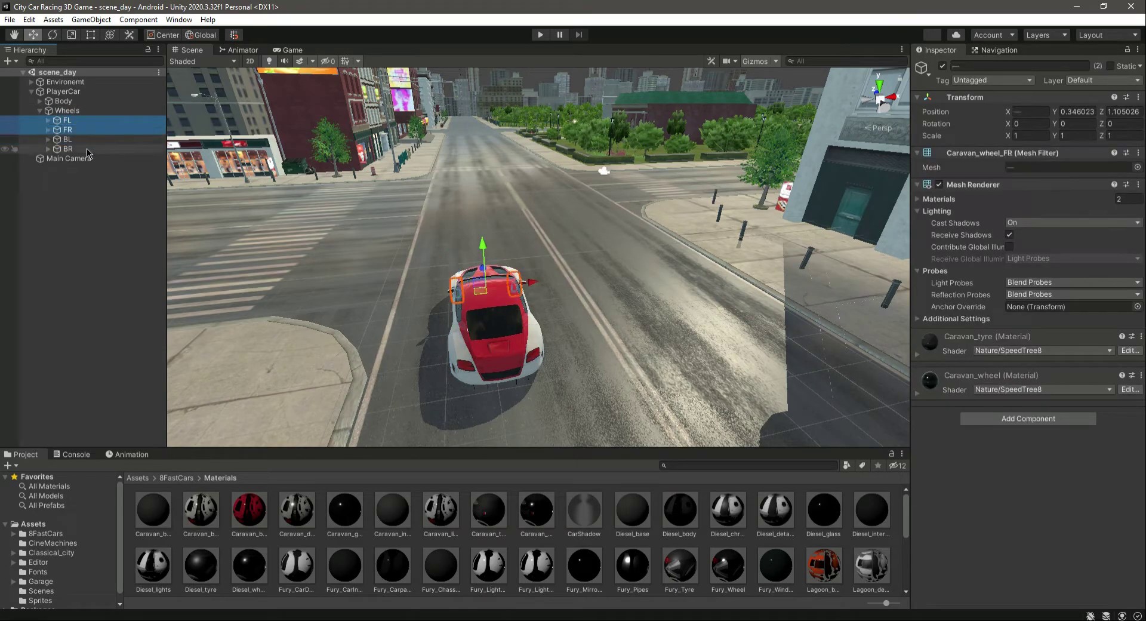
{"action": "left_click", "coordinate": [69, 139], "text": "ctrl"}
{"action": "left_click", "coordinate": [68, 148], "text": "ctrl"}
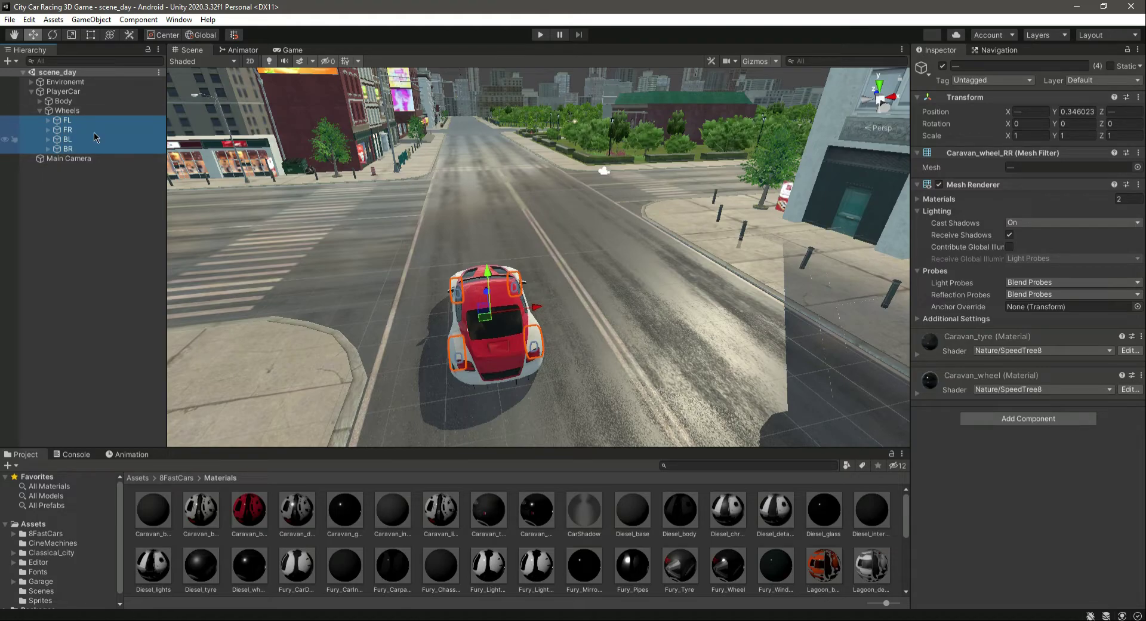
{"action": "left_click", "coordinate": [69, 111]}
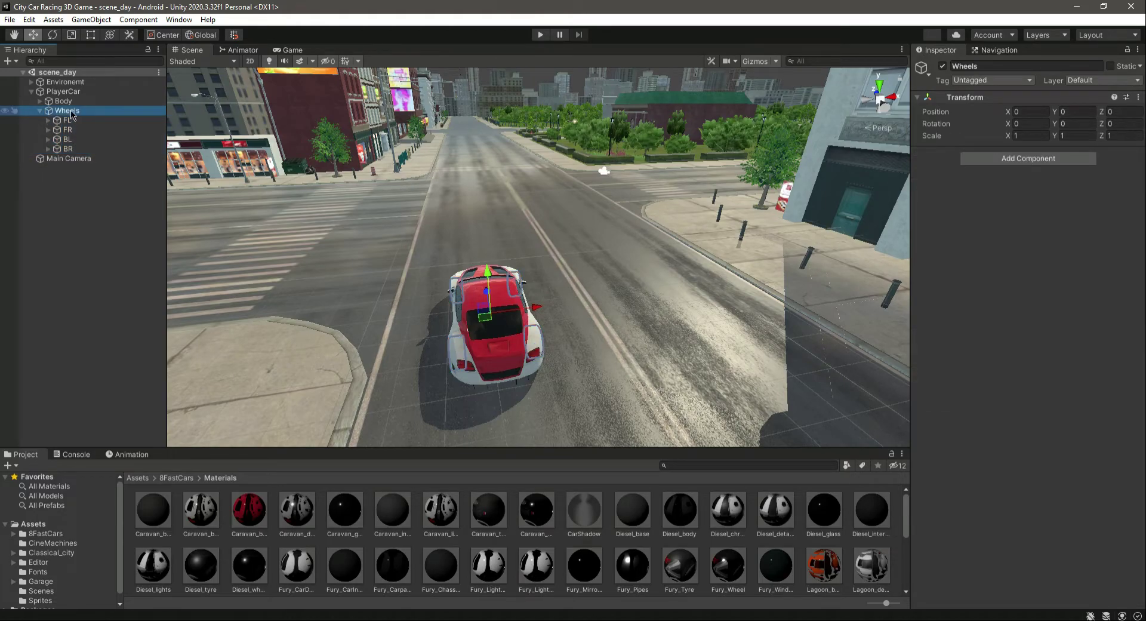
{"action": "right_click", "coordinate": [71, 114]}
{"action": "left_click", "coordinate": [59, 102]}
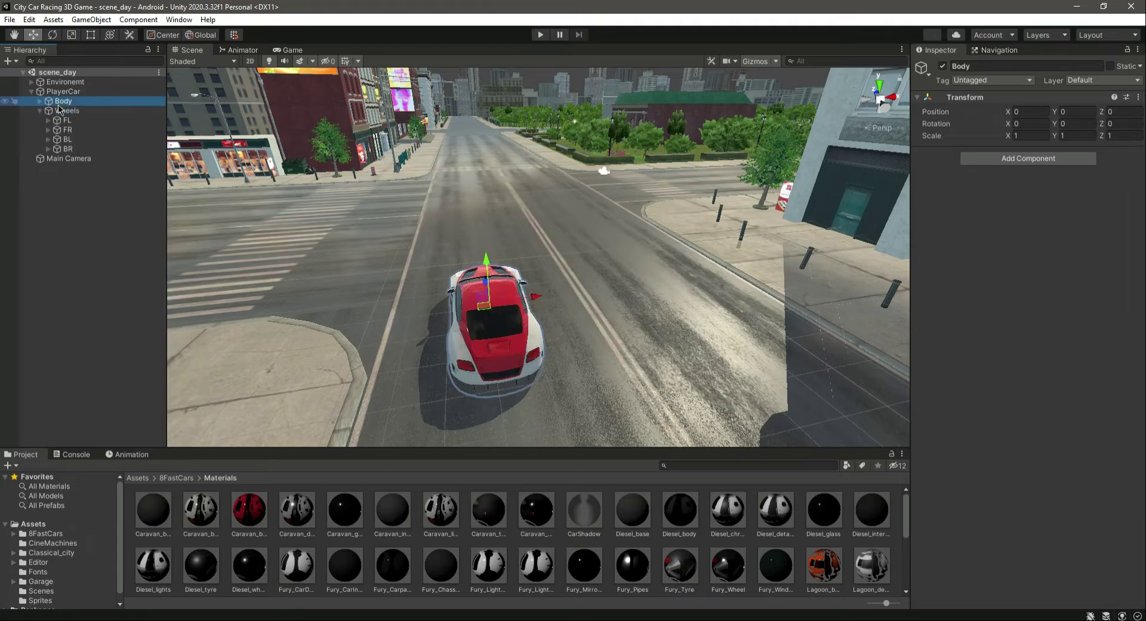
- Create an empty child of Wheels named WheelsTransform, fixing the capital H
{"action": "left_click", "coordinate": [67, 112]}
{"action": "right_click", "coordinate": [67, 115]}
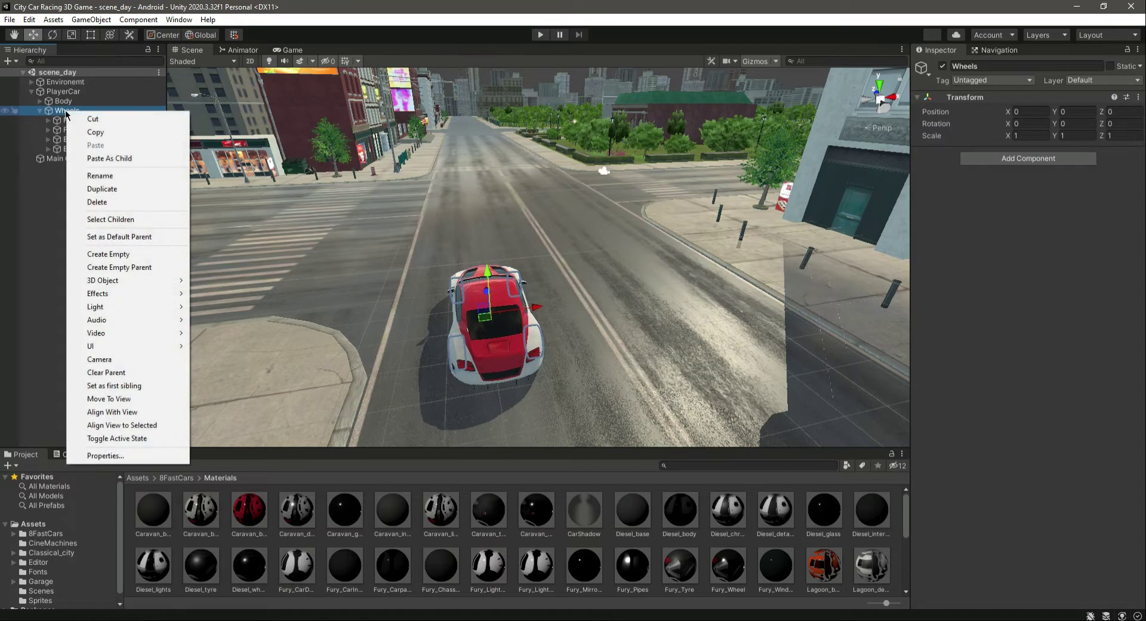
{"action": "left_click", "coordinate": [107, 255]}
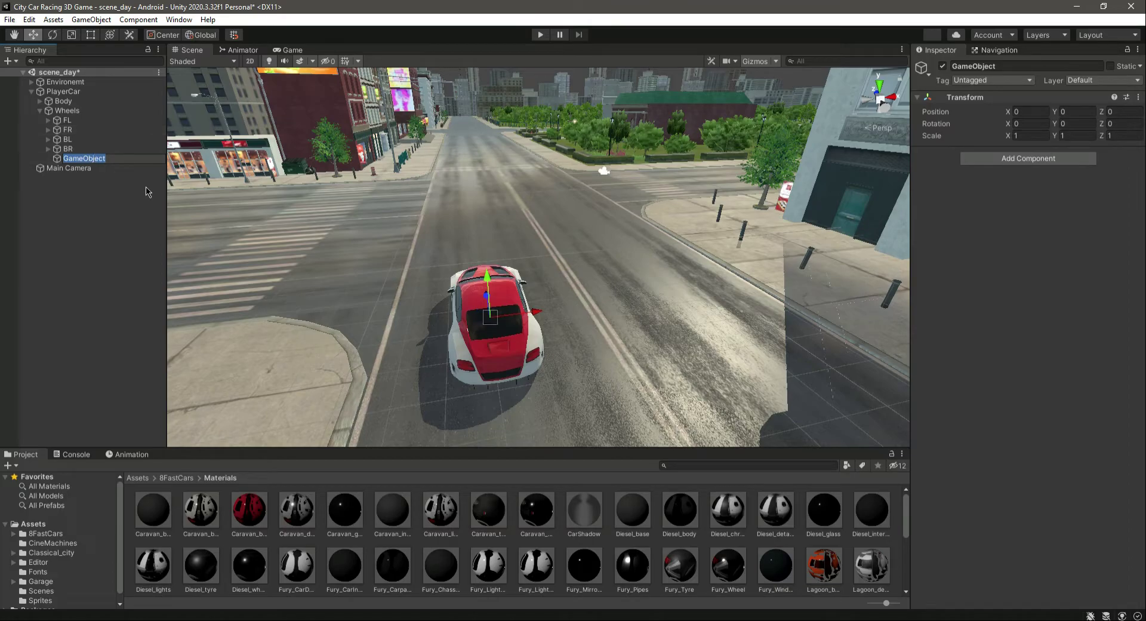
{"action": "type", "text": "WHeelsTra"}
{"action": "key", "text": "Return"}
{"action": "left_click", "coordinate": [958, 66]}
{"action": "key", "text": "BackSpace"}
{"action": "type", "text": "h"}
{"action": "key", "text": "Return"}
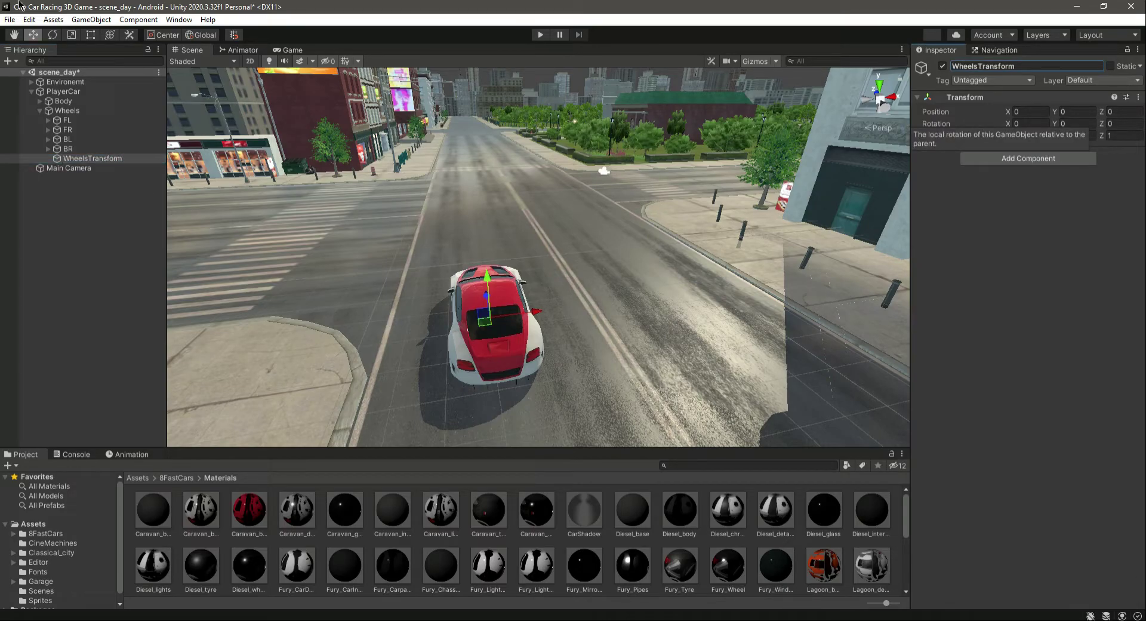
- Move FL, FR, BL and BR into WheelsTransform, then collapse it
{"action": "left_click", "coordinate": [66, 120]}
{"action": "left_click", "coordinate": [67, 139], "text": "shift"}
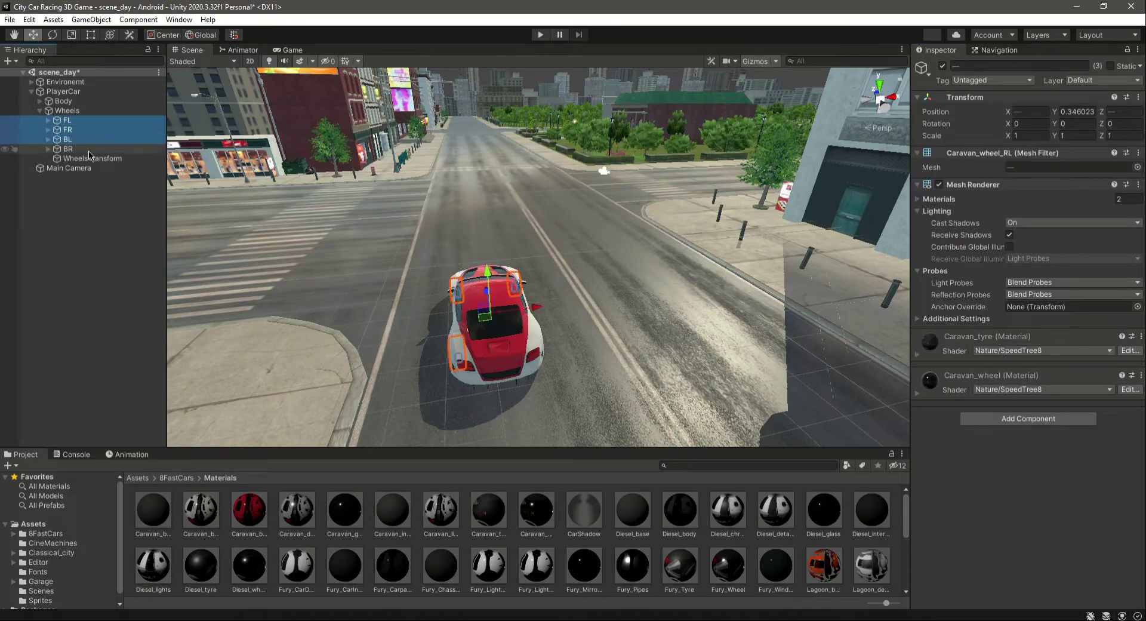
{"action": "left_click", "coordinate": [88, 151], "text": "shift"}
{"action": "left_click_drag", "start_coordinate": [103, 161], "coordinate": [106, 164]}
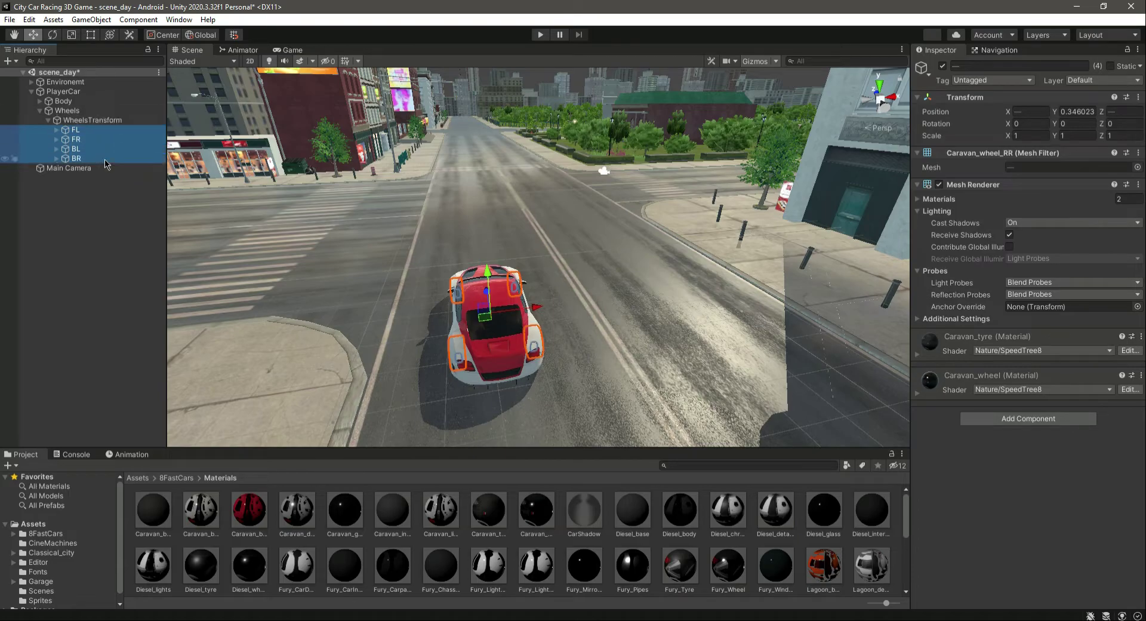
{"action": "left_click", "coordinate": [49, 120]}
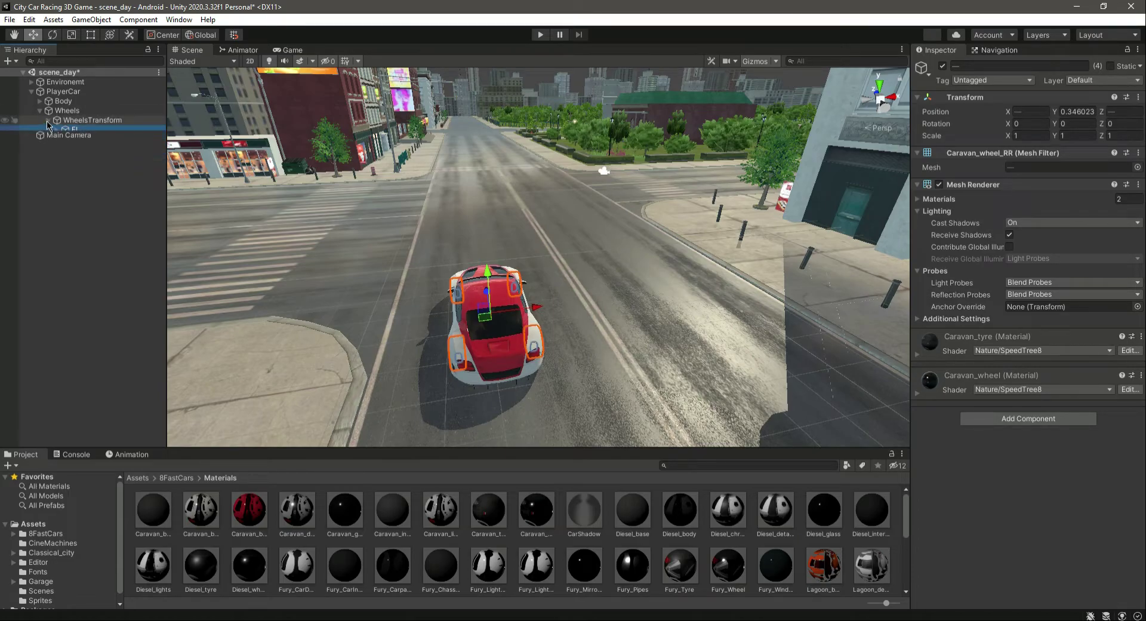
{"action": "left_click", "coordinate": [74, 122]}
{"action": "left_click", "coordinate": [49, 120]}
{"action": "left_click", "coordinate": [86, 239]}
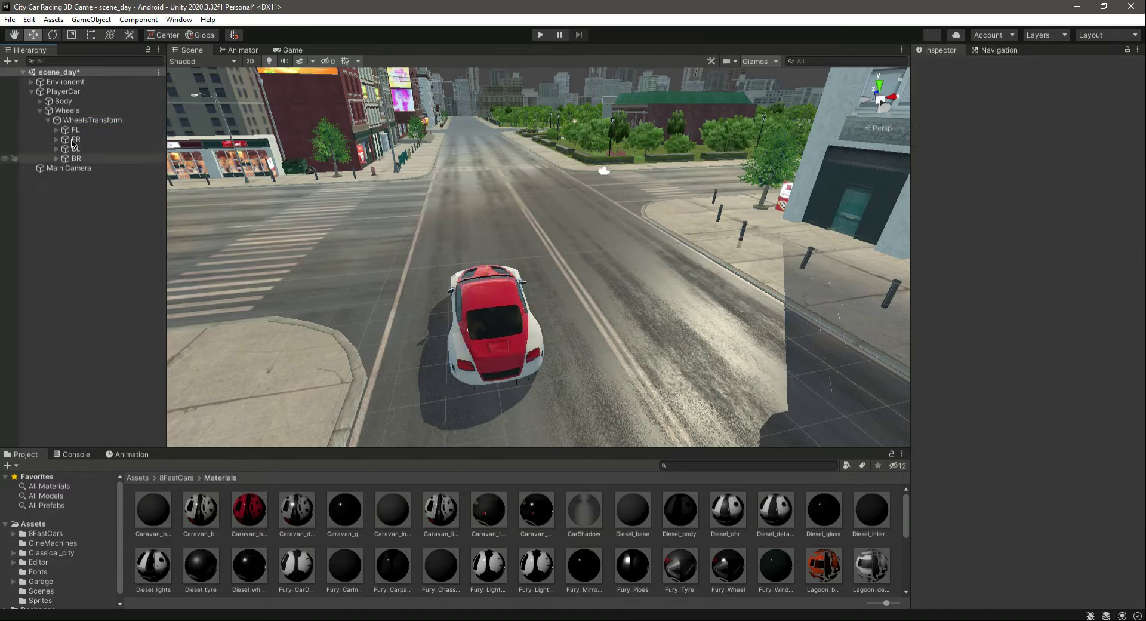
{"action": "left_click", "coordinate": [48, 120]}
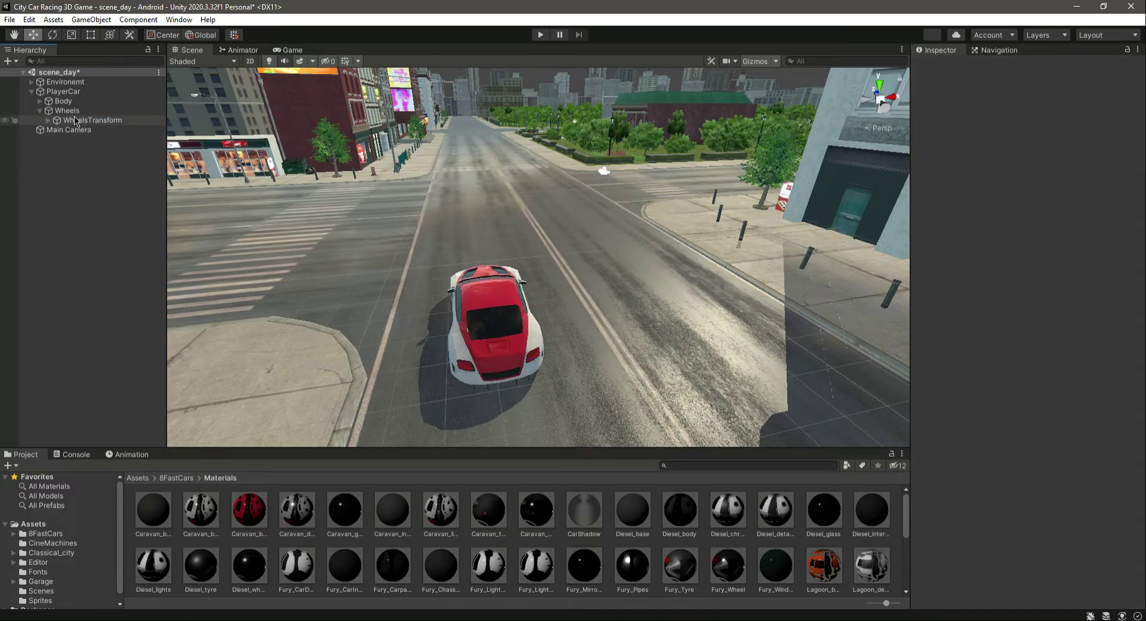
- Create an empty child of Wheels named WheelsColliders
{"action": "left_click", "coordinate": [68, 111]}
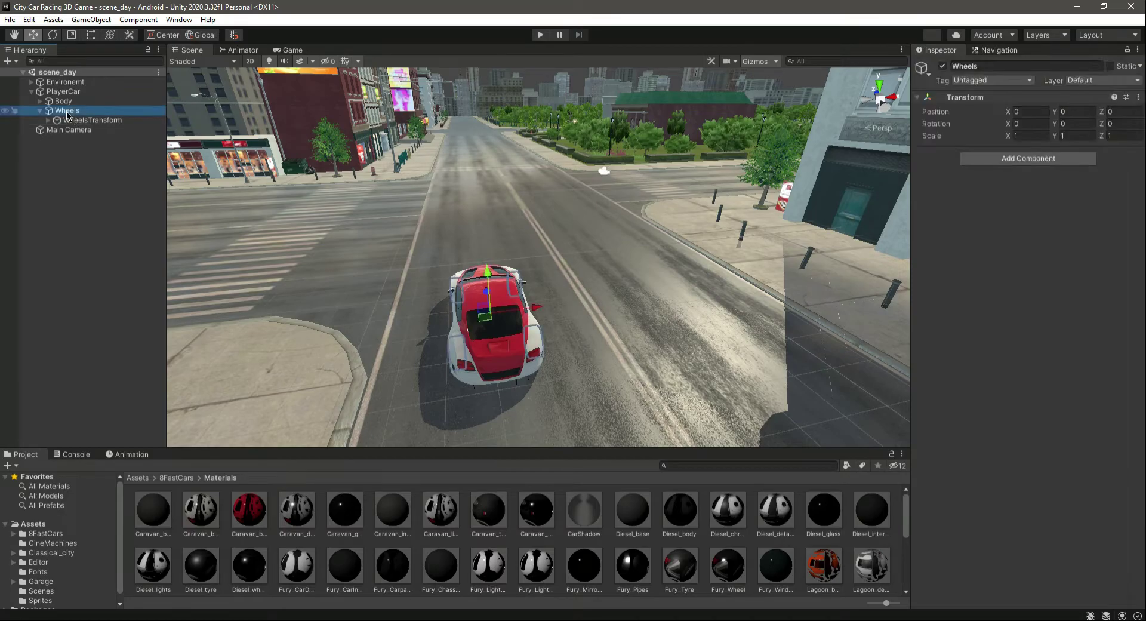
{"action": "right_click", "coordinate": [68, 112]}
{"action": "left_click", "coordinate": [127, 255]}
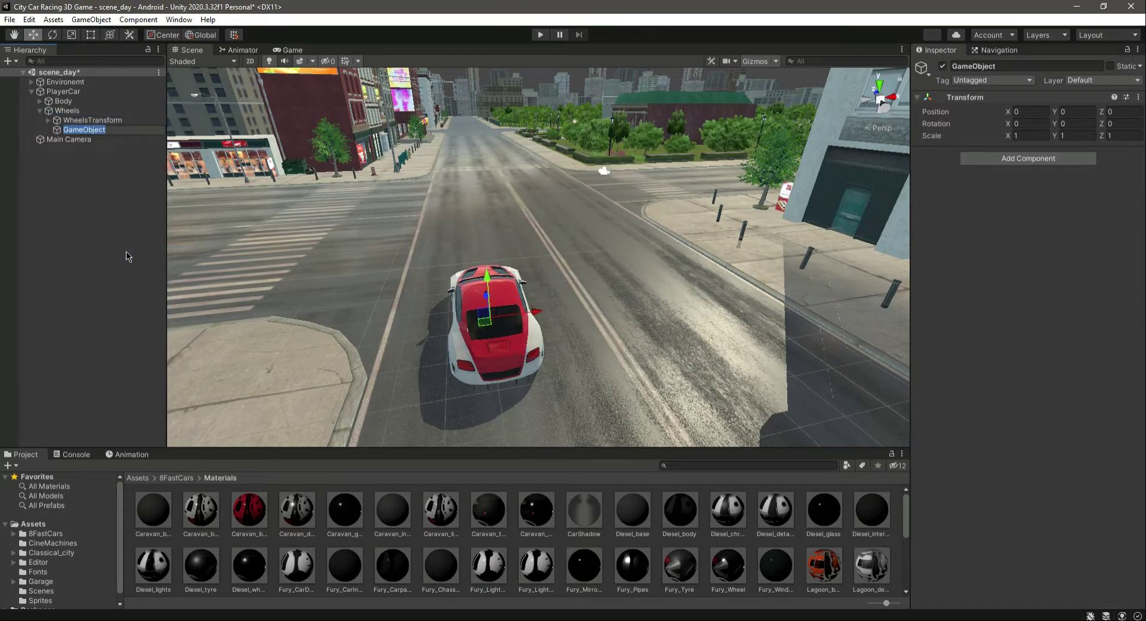
{"action": "left_click", "coordinate": [997, 64]}
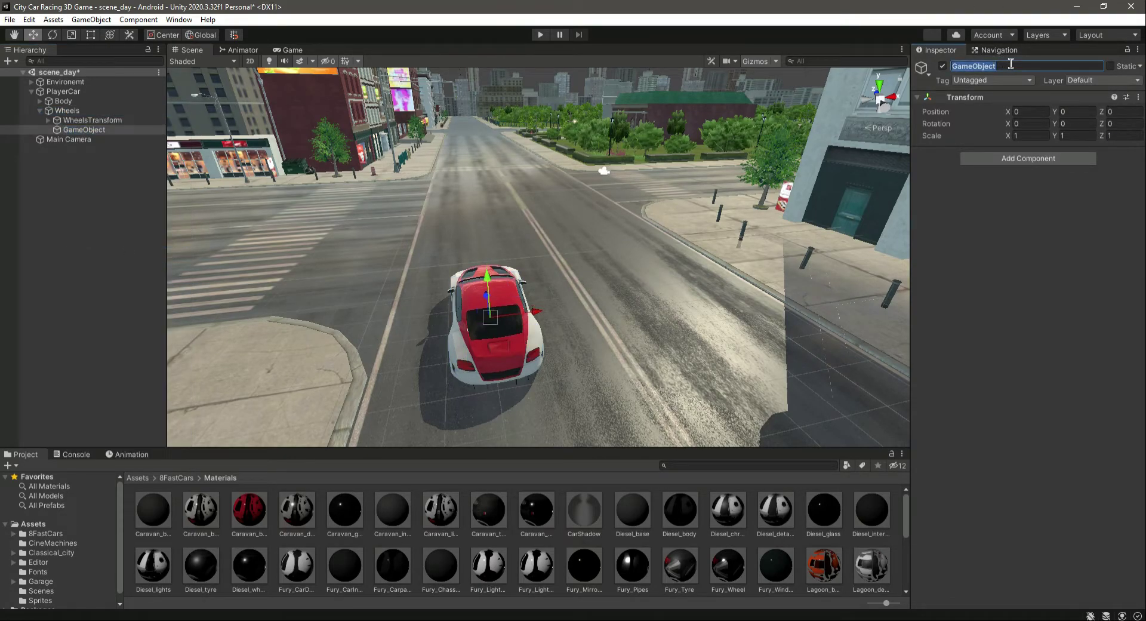
{"action": "type", "text": "WheelsColliders"}
{"action": "key", "text": "Return"}
- Save the scene and collapse Wheels and PlayerCar
{"action": "key", "text": "ctrl+s"}
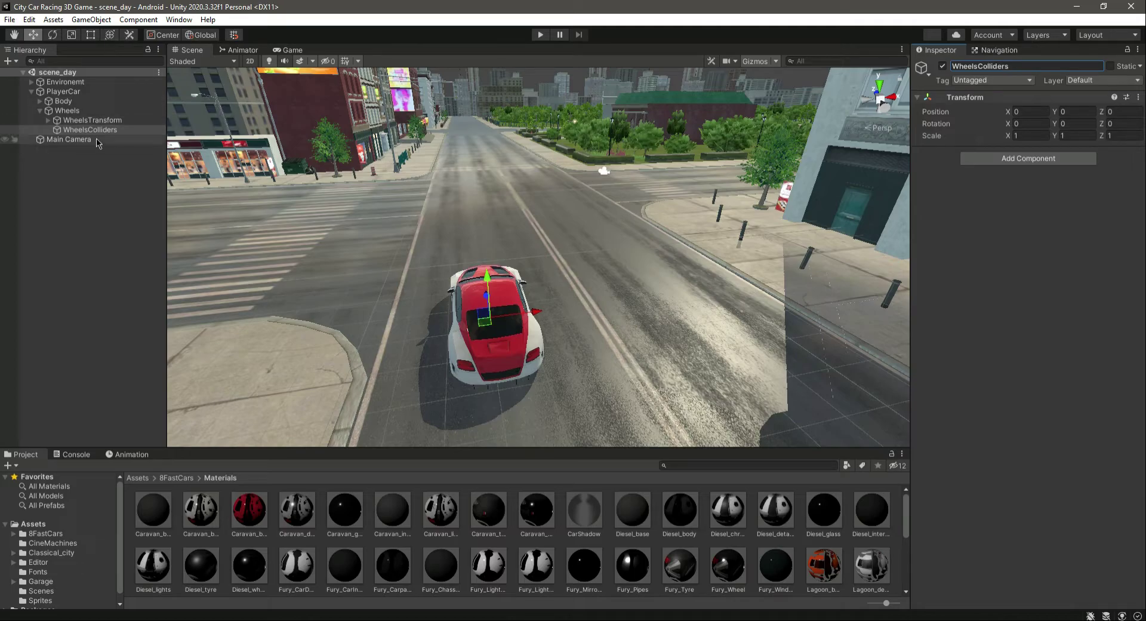
{"action": "left_click", "coordinate": [40, 112]}
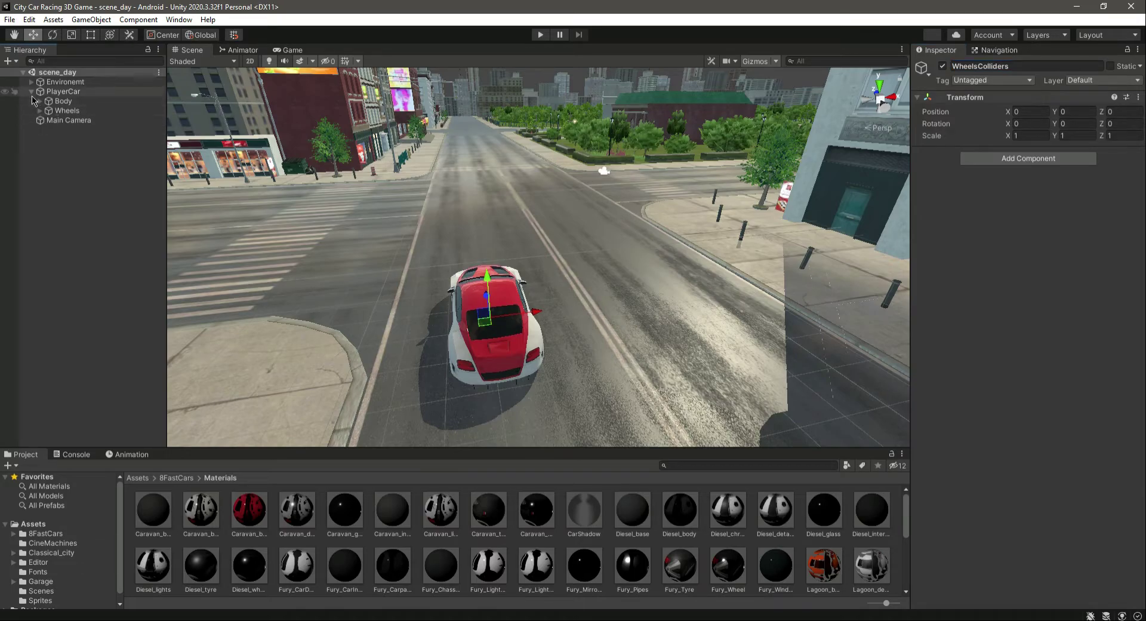
{"action": "left_click", "coordinate": [31, 92]}
{"action": "left_click", "coordinate": [64, 152]}
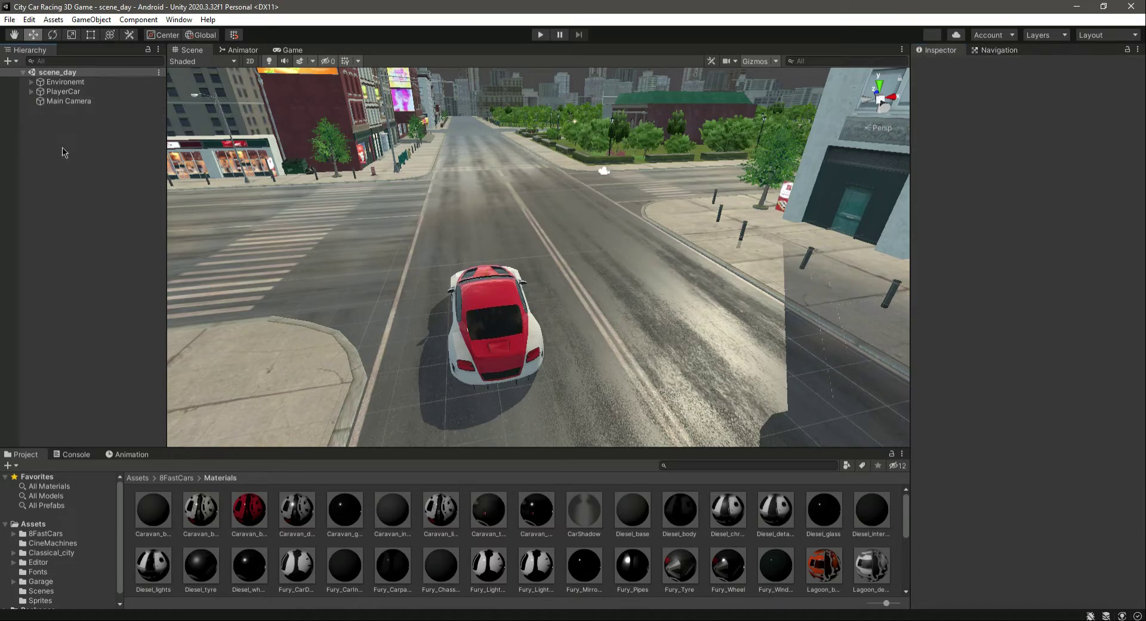
{"action": "left_click", "coordinate": [32, 92]}
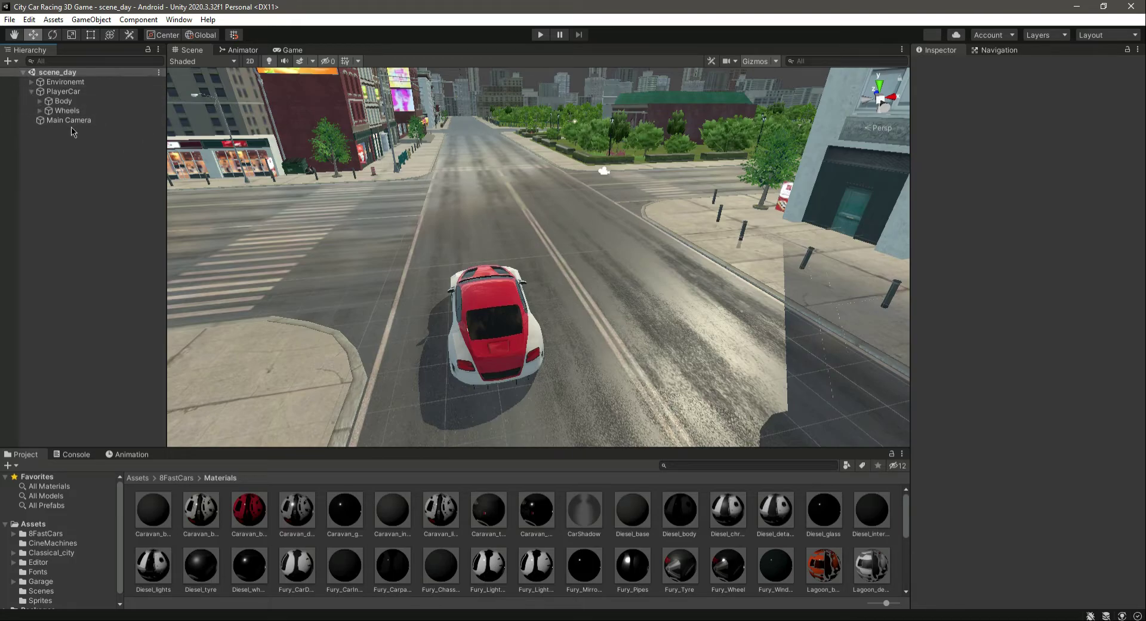
{"action": "left_click", "coordinate": [40, 102]}
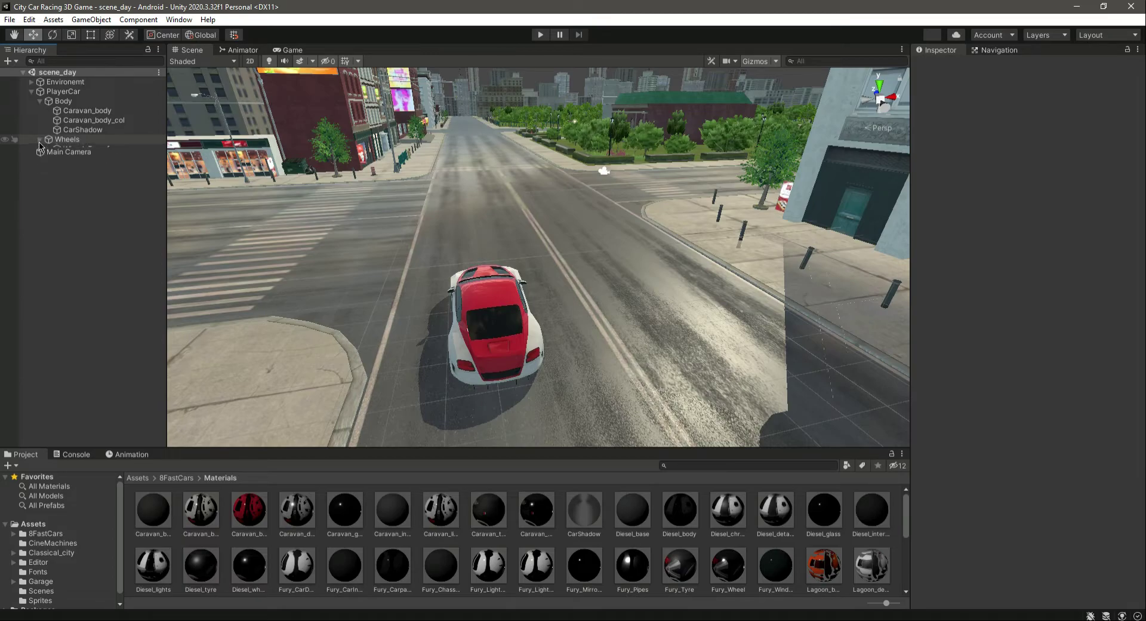
{"action": "left_click", "coordinate": [34, 100]}
{"action": "left_click", "coordinate": [31, 92]}
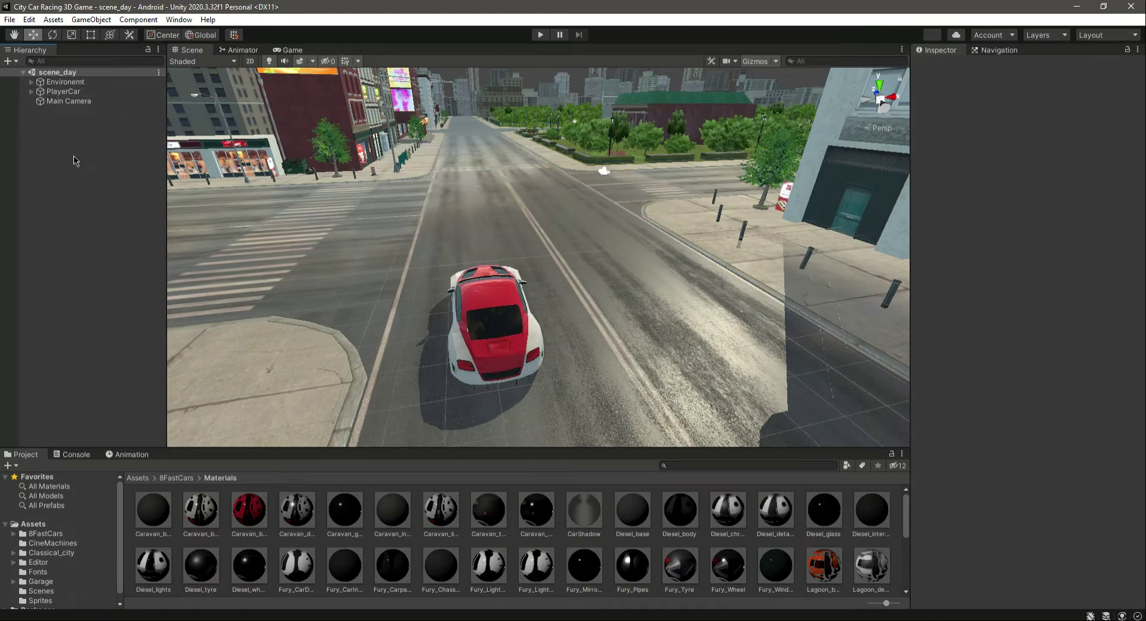
{"action": "left_click", "coordinate": [290, 50]}
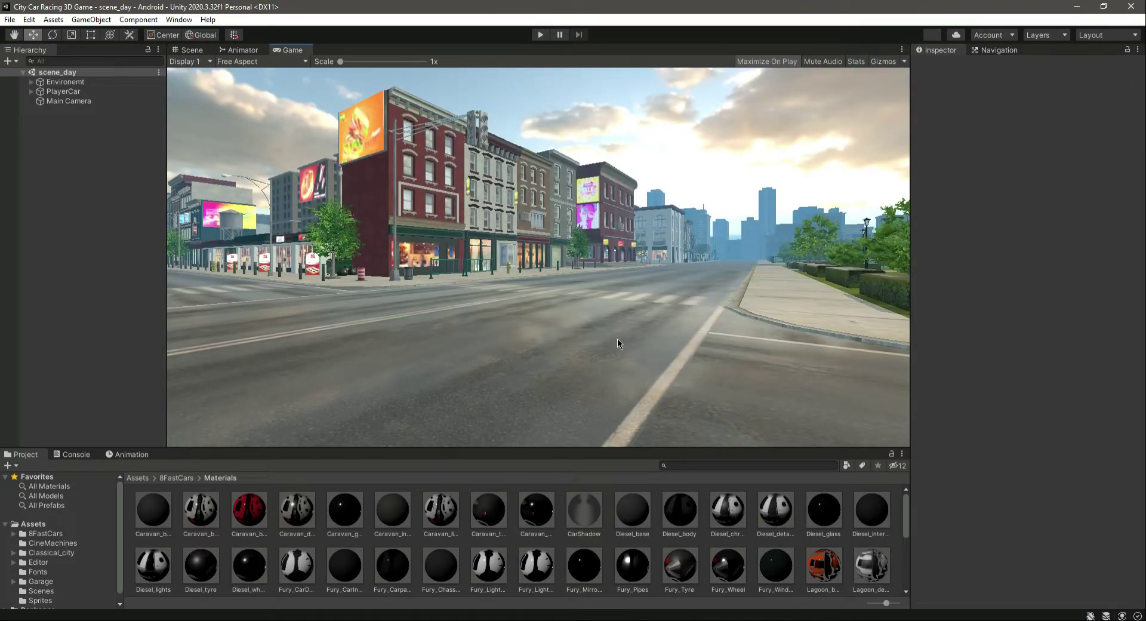
{"action": "left_click", "coordinate": [192, 50]}
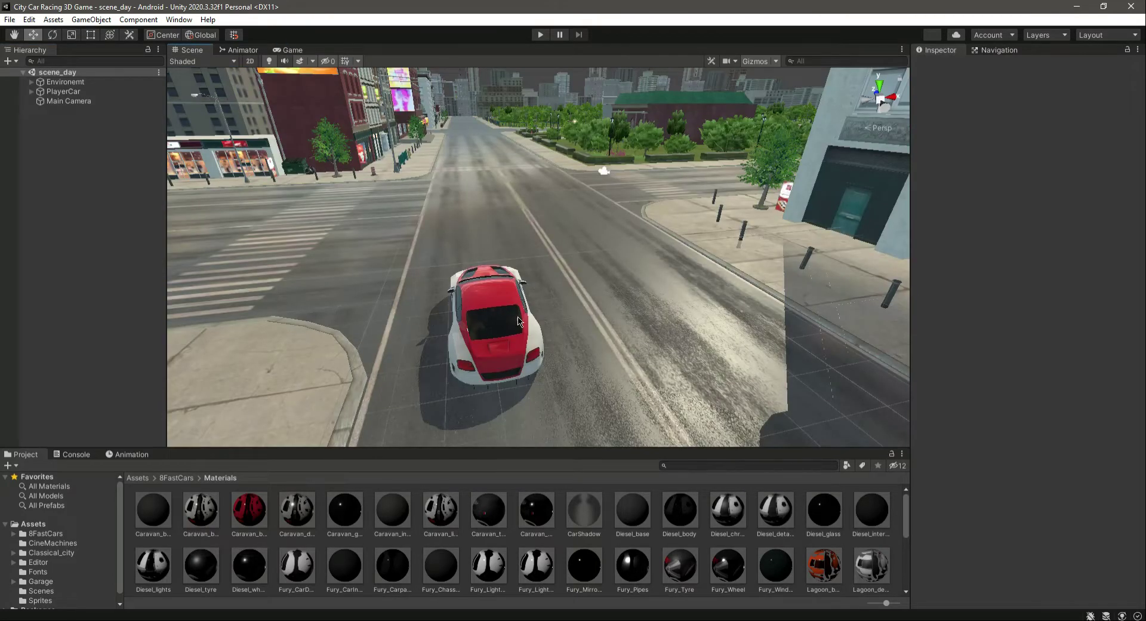